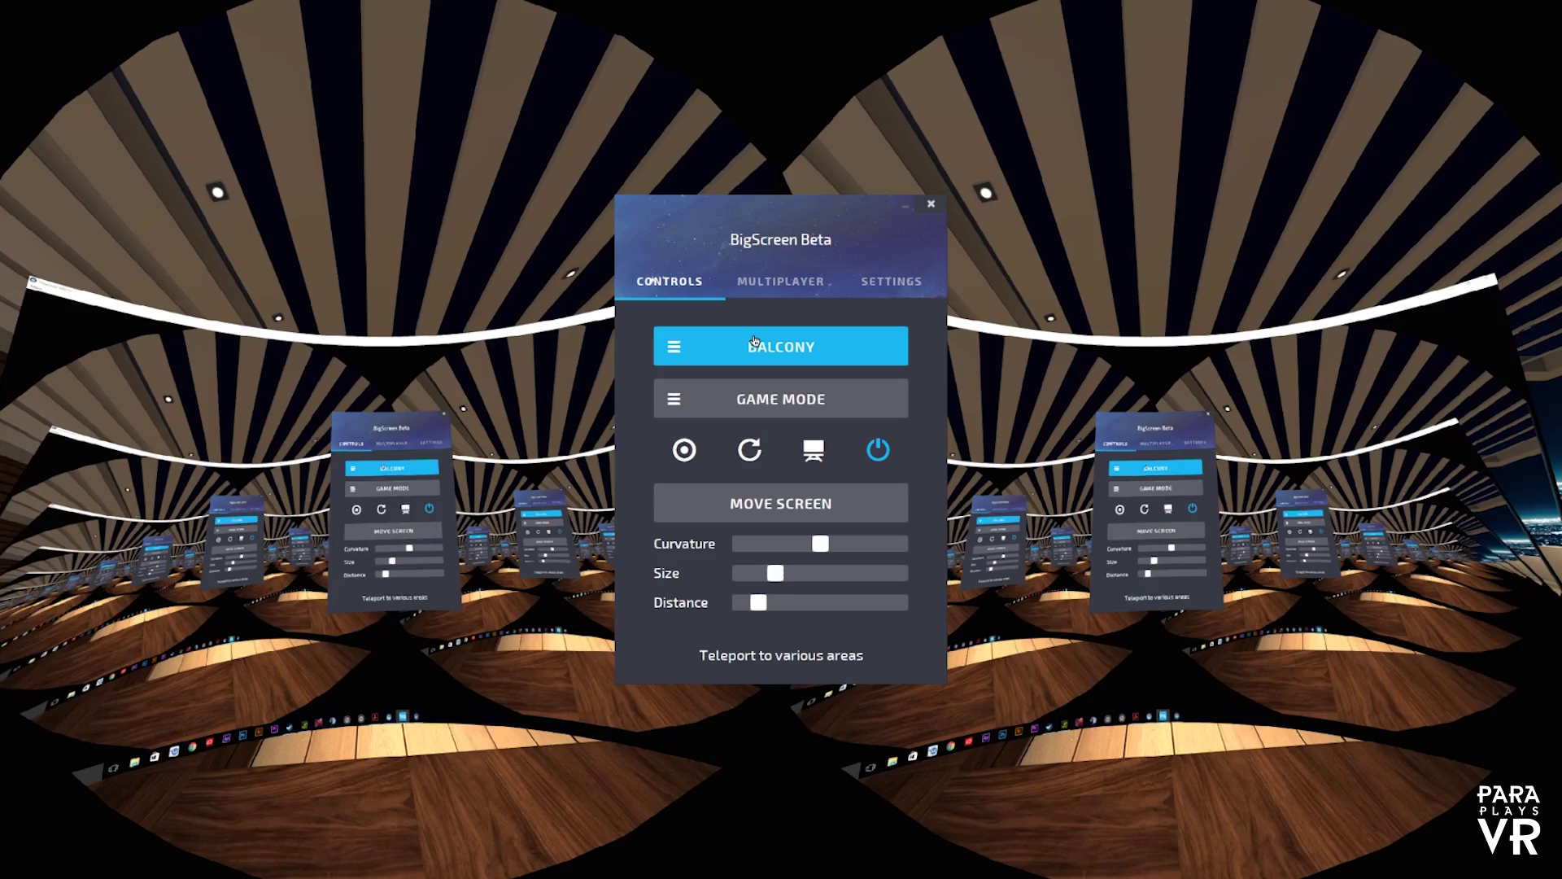
- Teleport to the Small Room, followed by the Kitchen
click(755, 341)
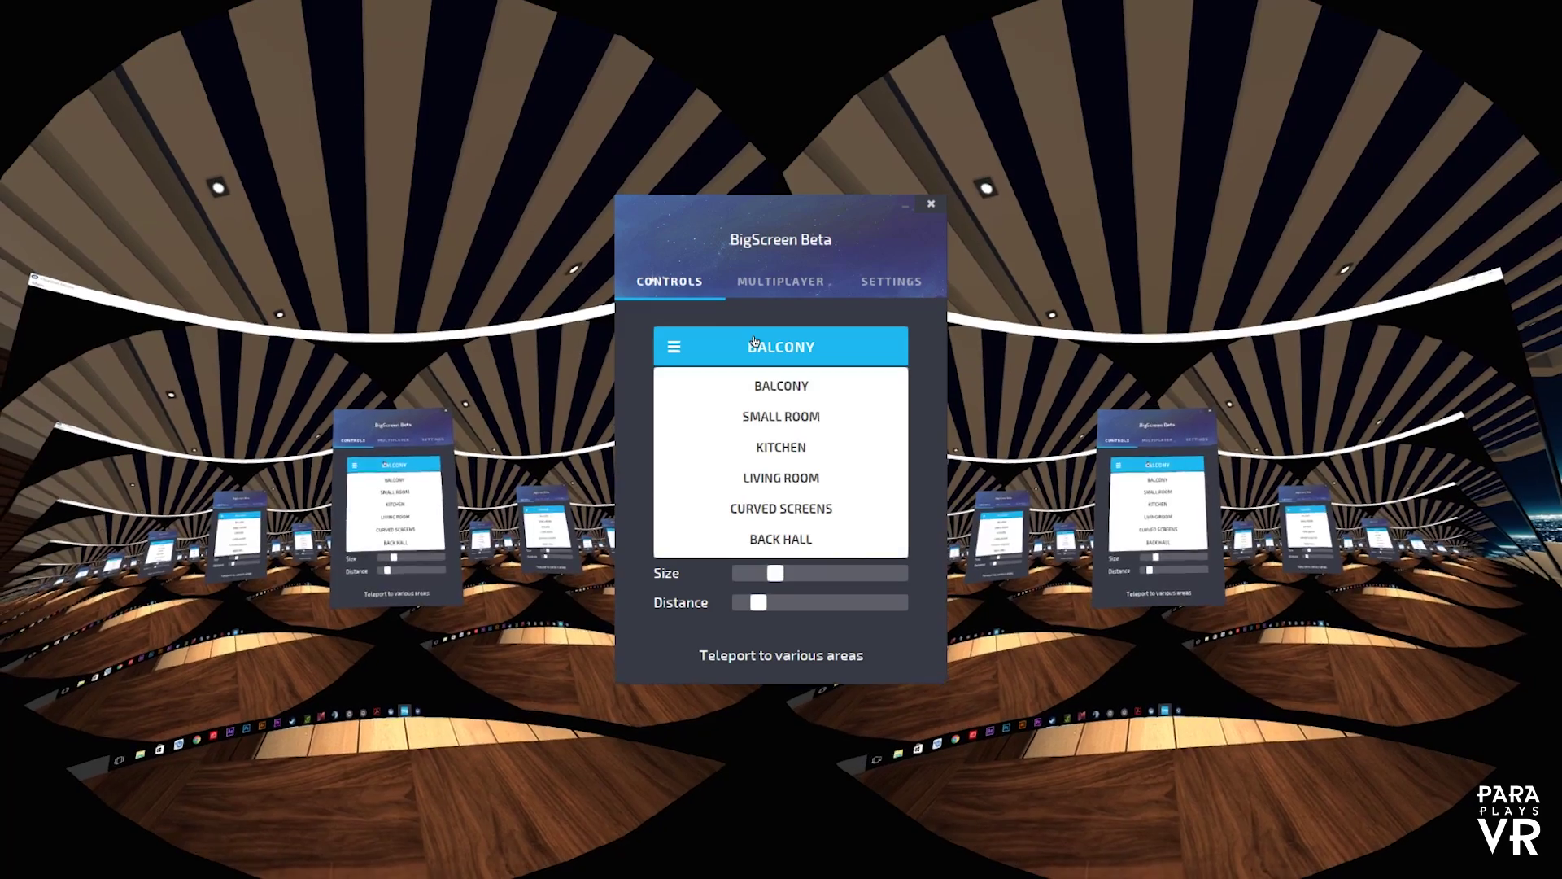
click(777, 416)
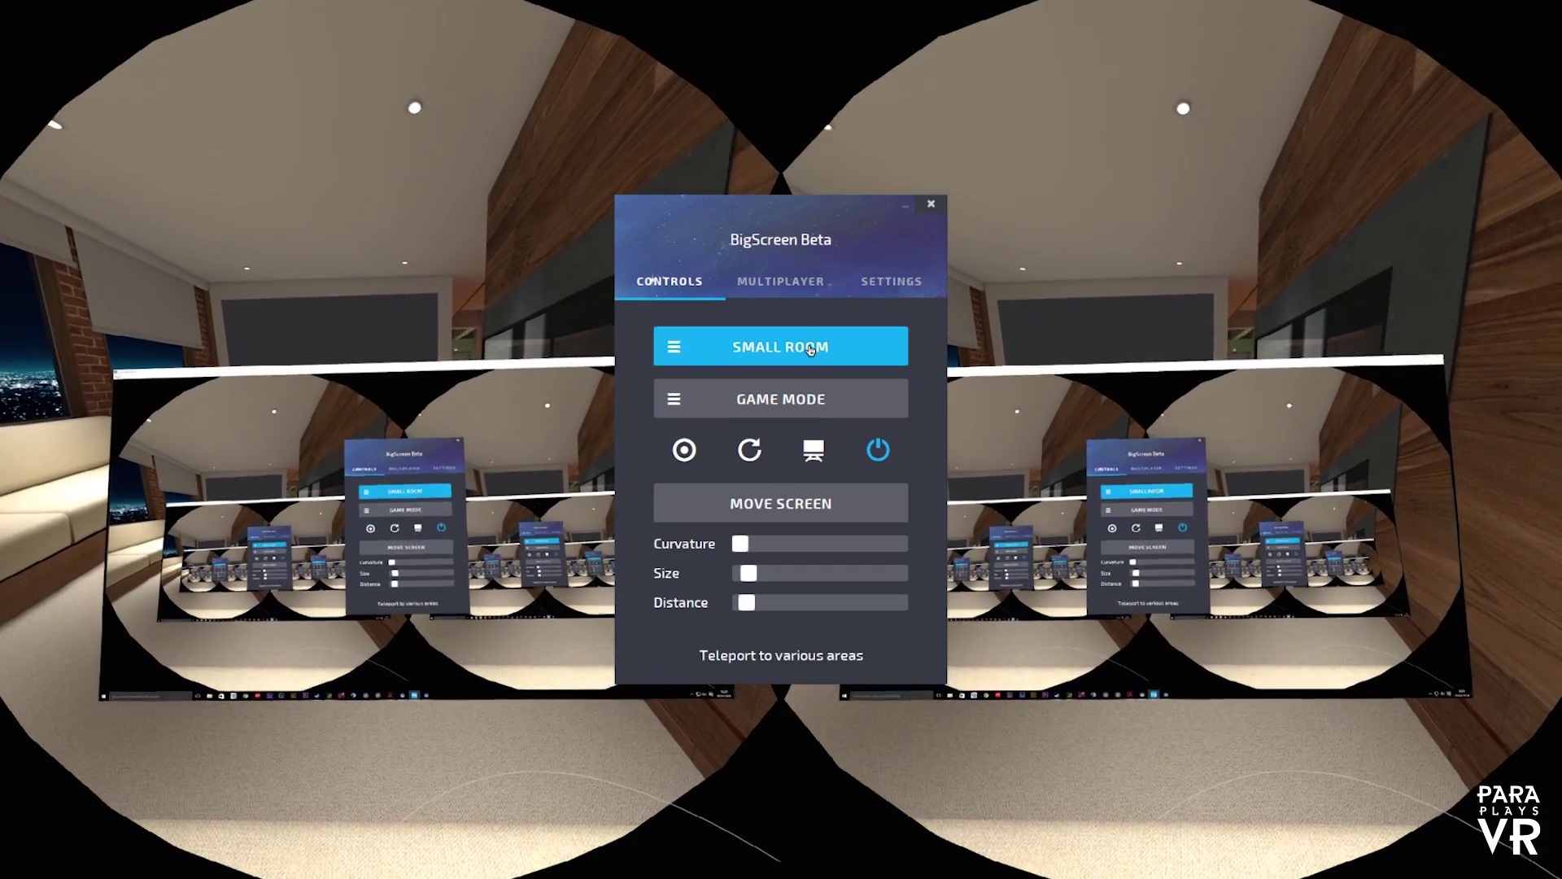
click(811, 350)
click(783, 452)
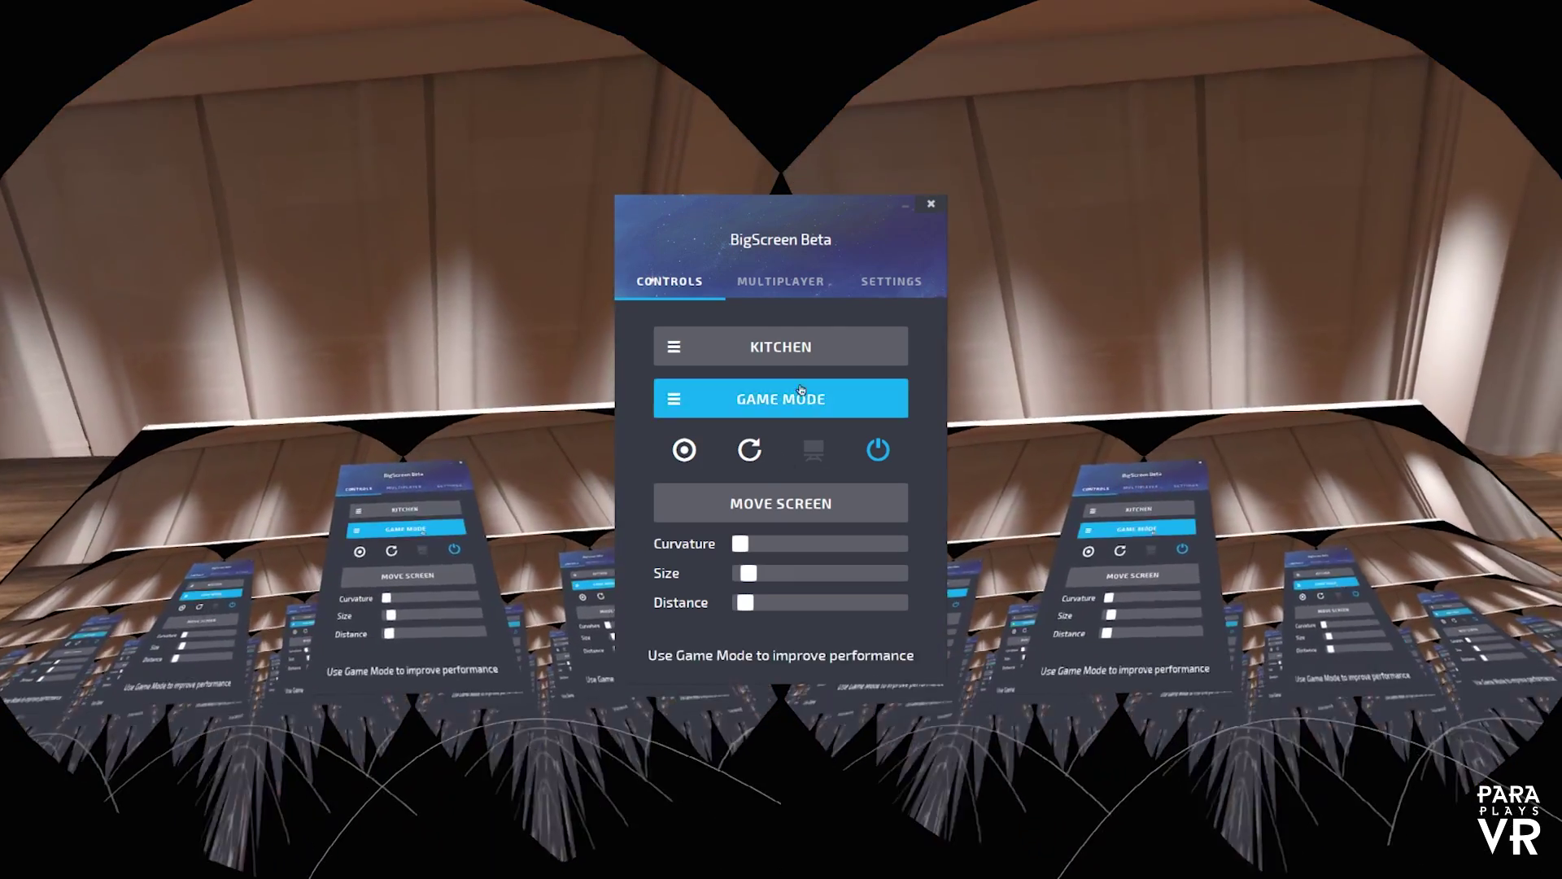
- Teleport to the Living Room and place the virtual screen slightly farther away
click(779, 348)
click(760, 480)
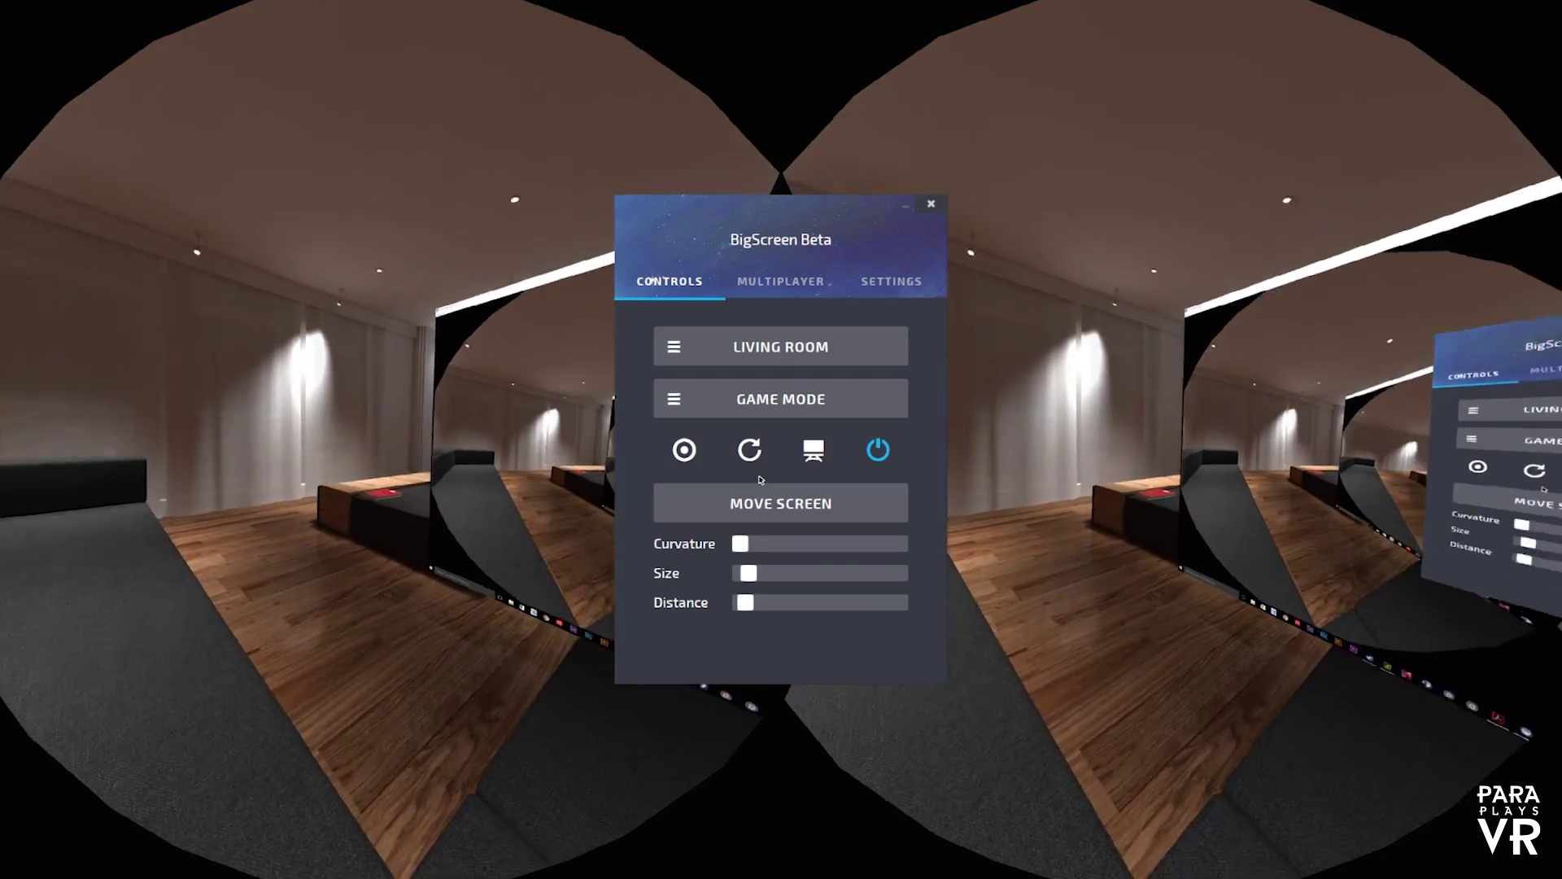
click(762, 458)
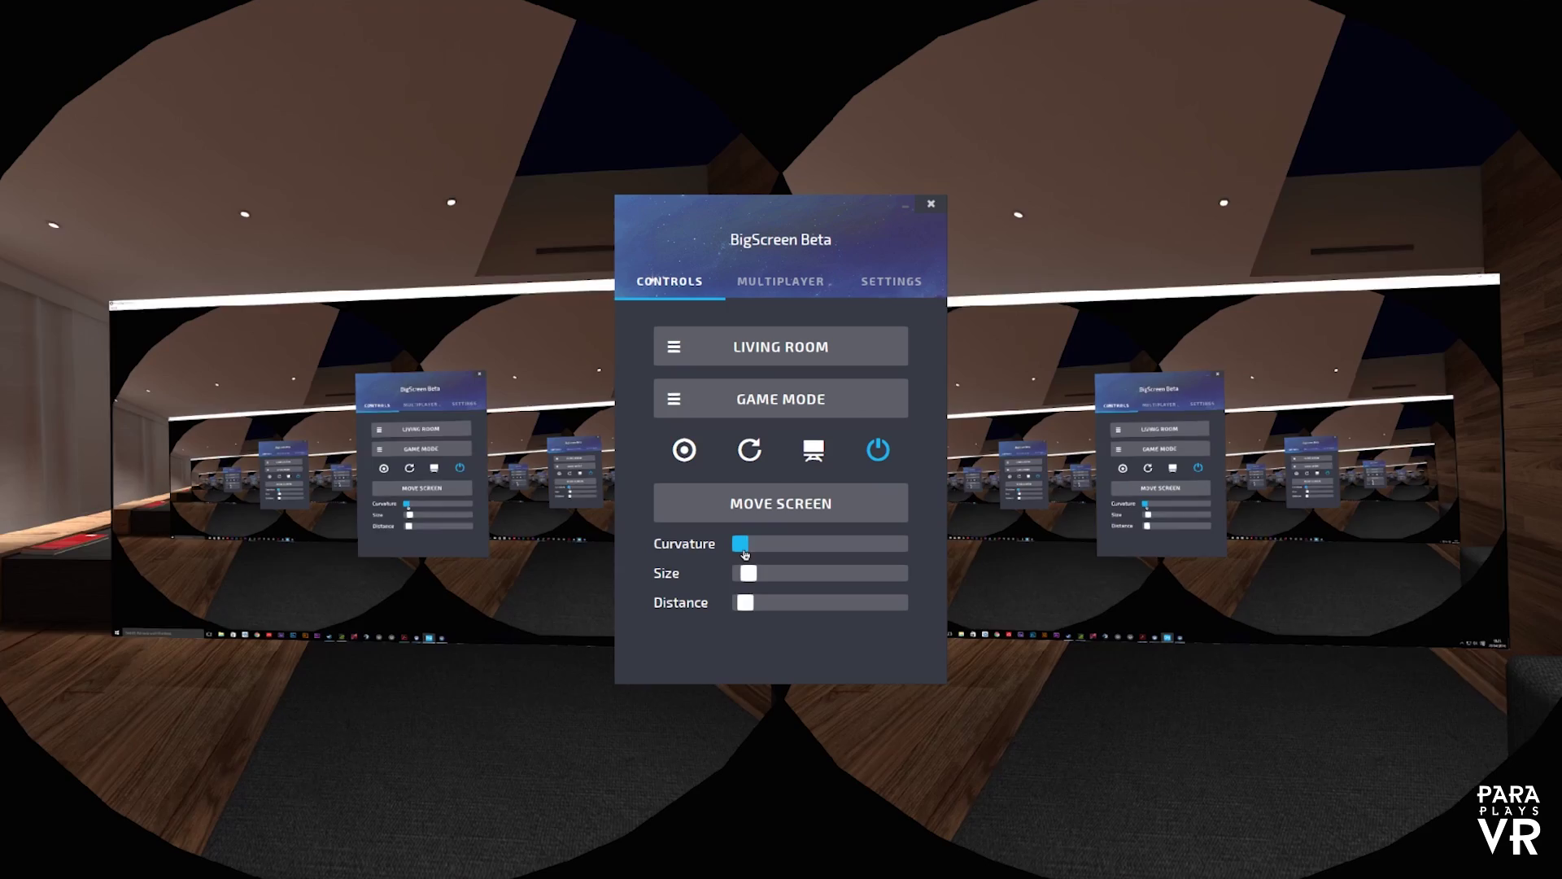
drag(742, 609, 758, 610)
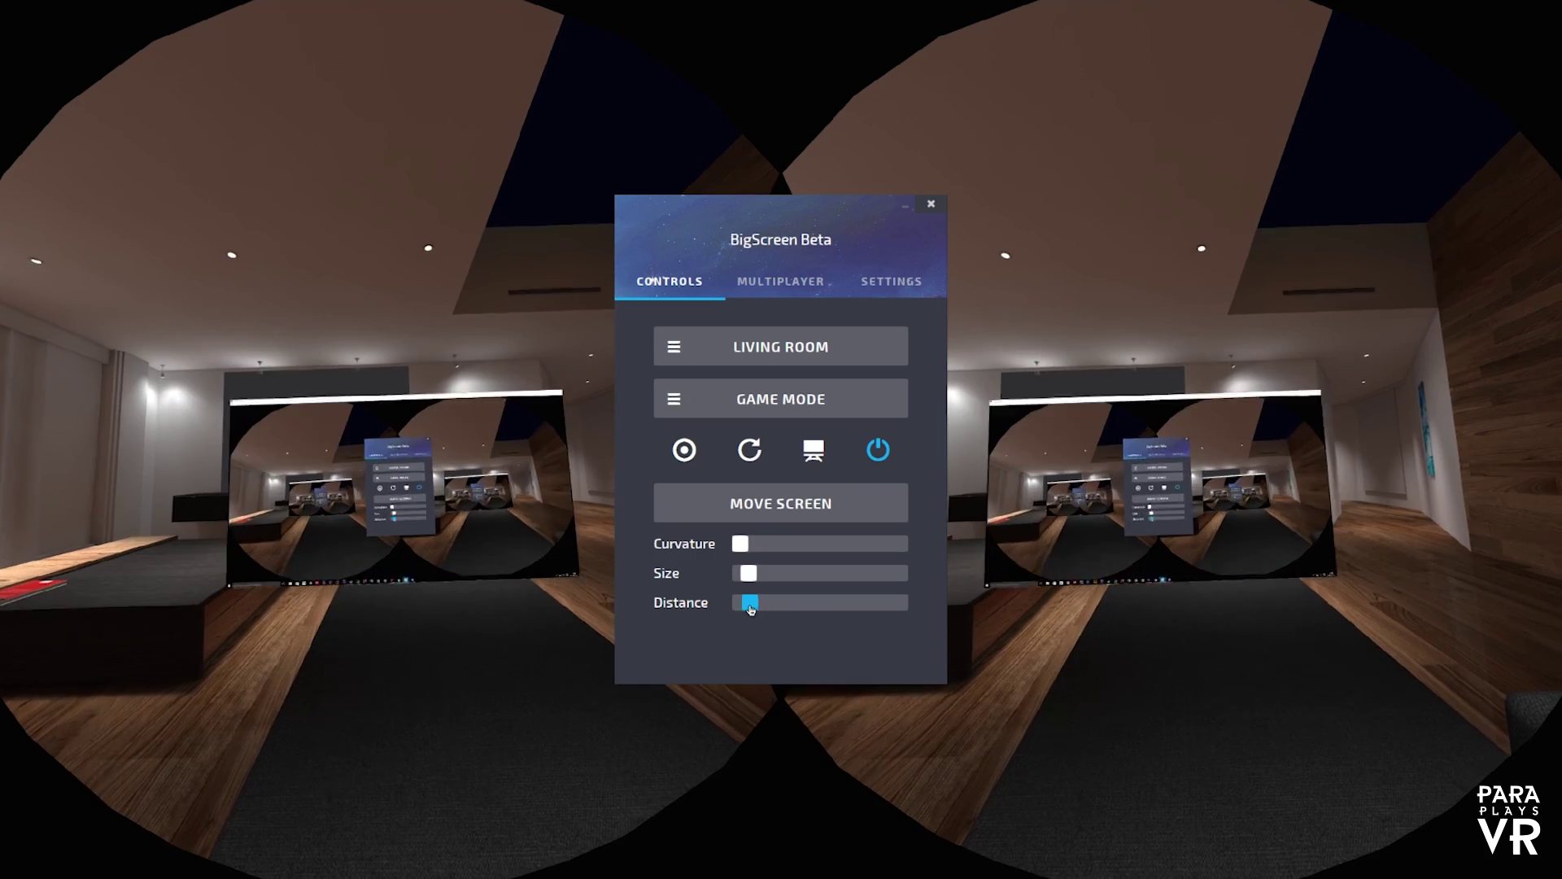
- Teleport to the Curved Screens area, followed by the Back Hall
click(755, 361)
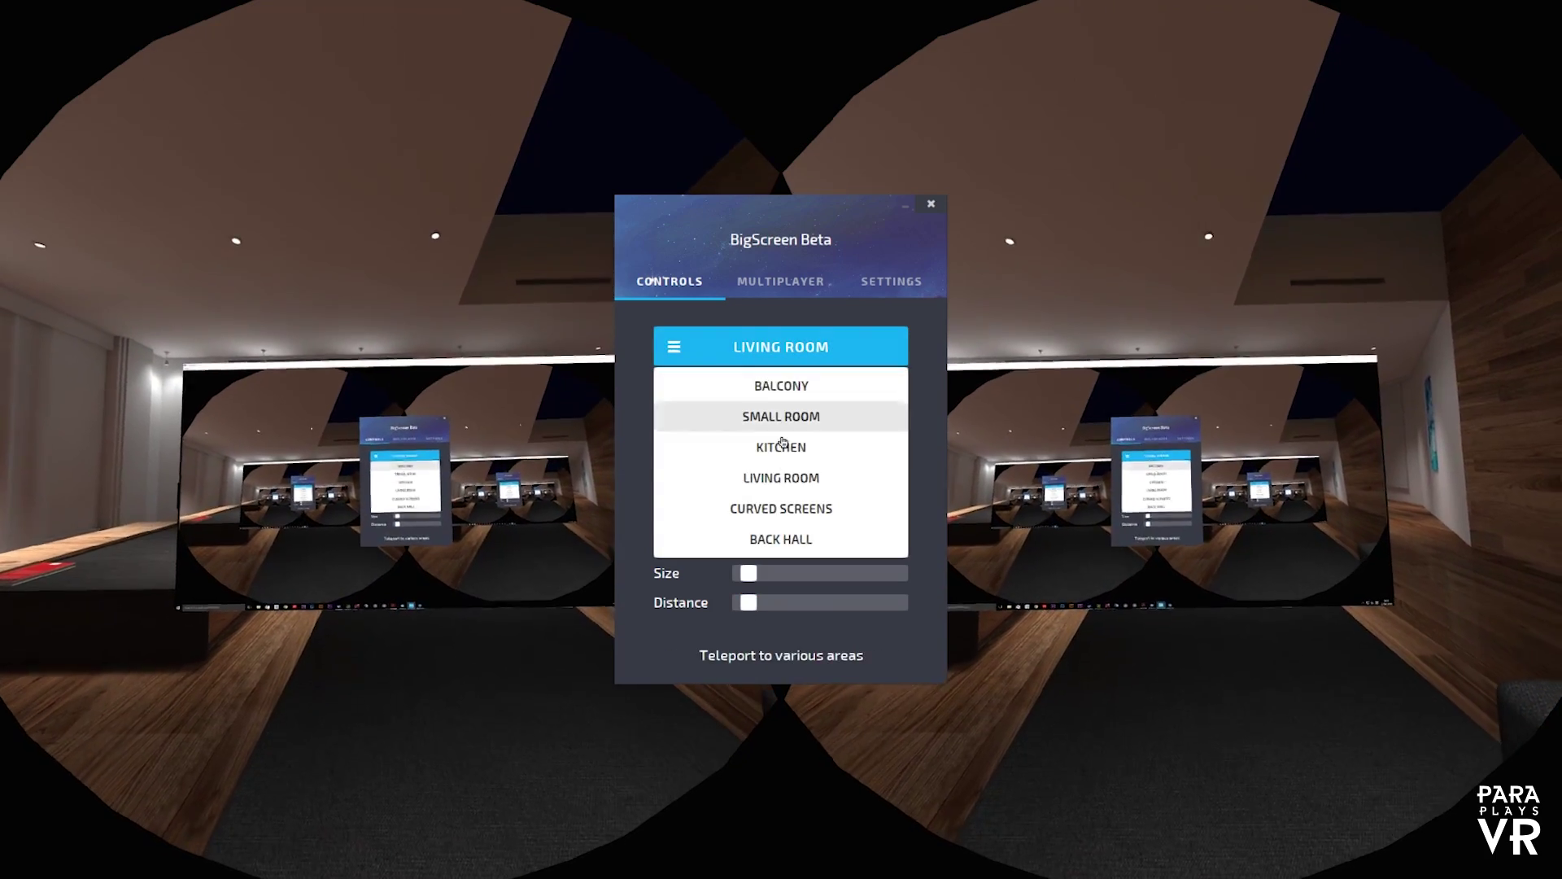
click(781, 508)
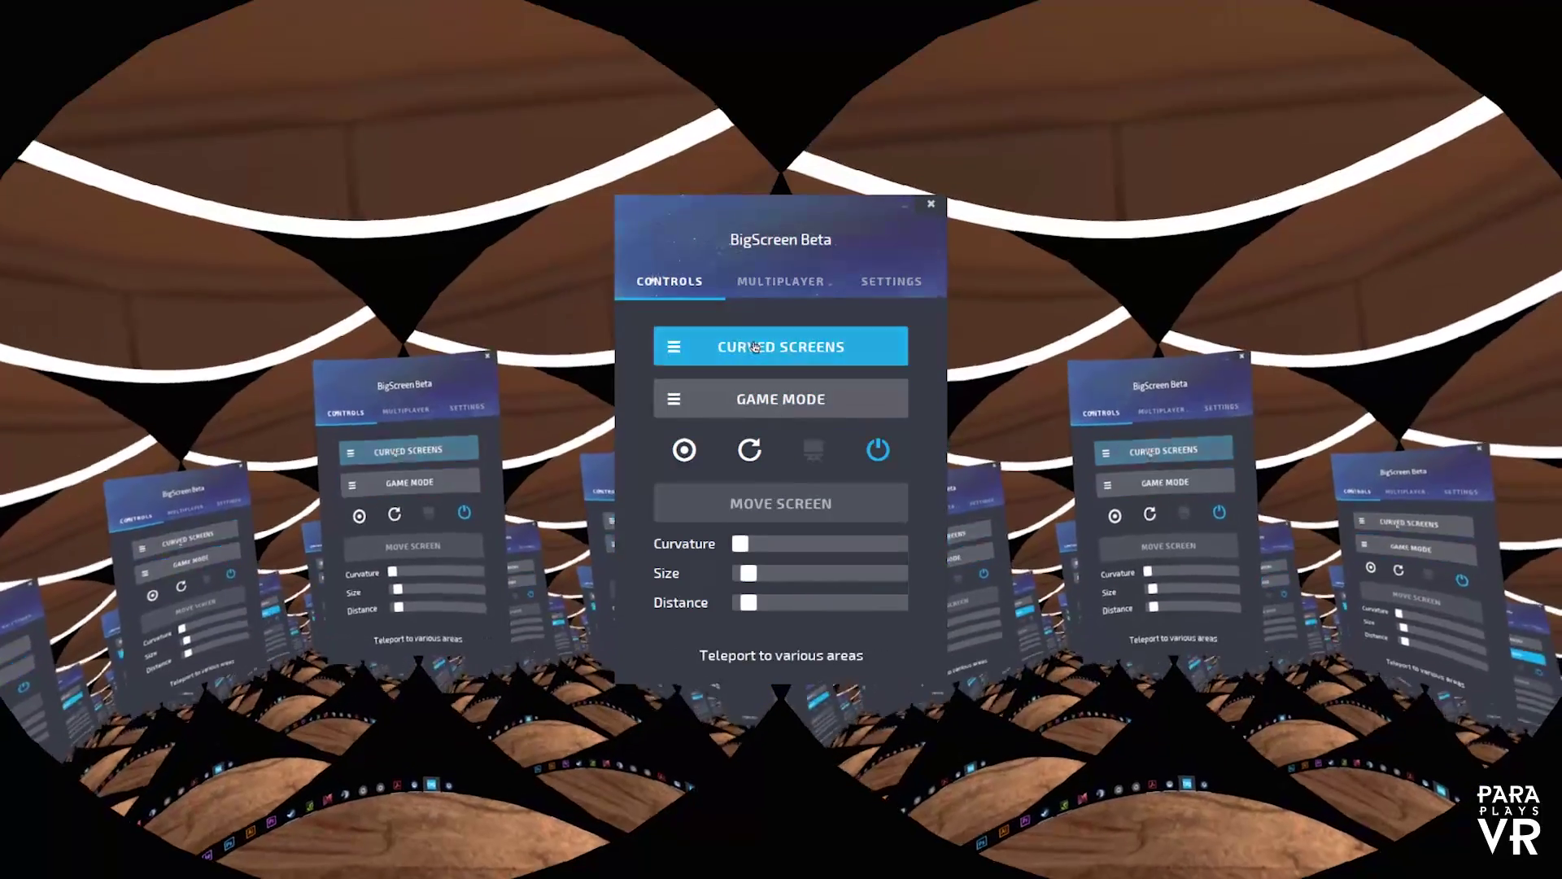
click(755, 347)
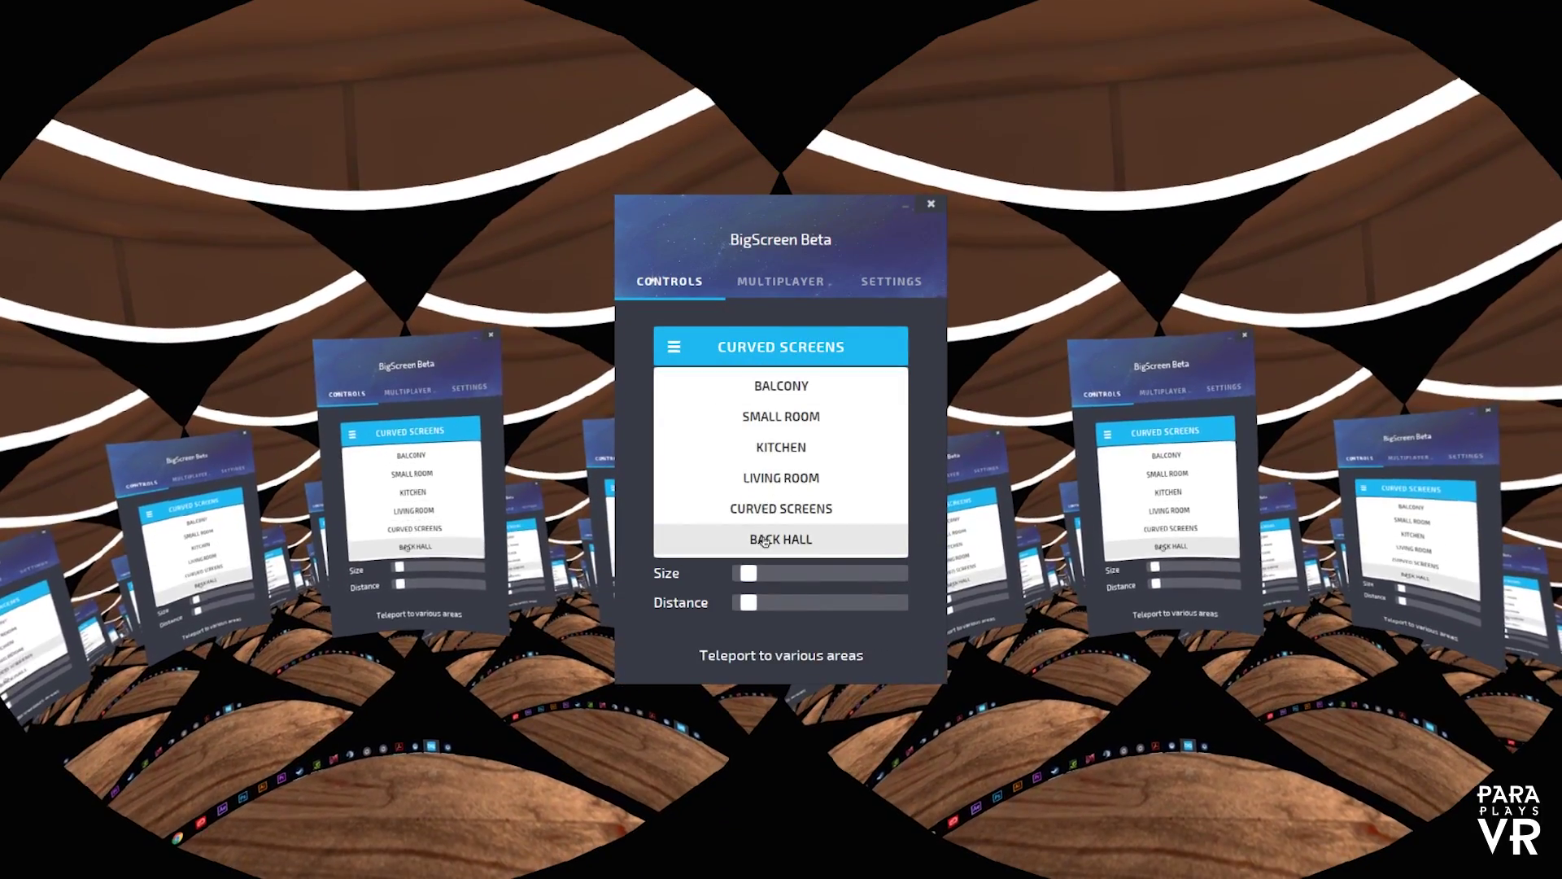
click(765, 540)
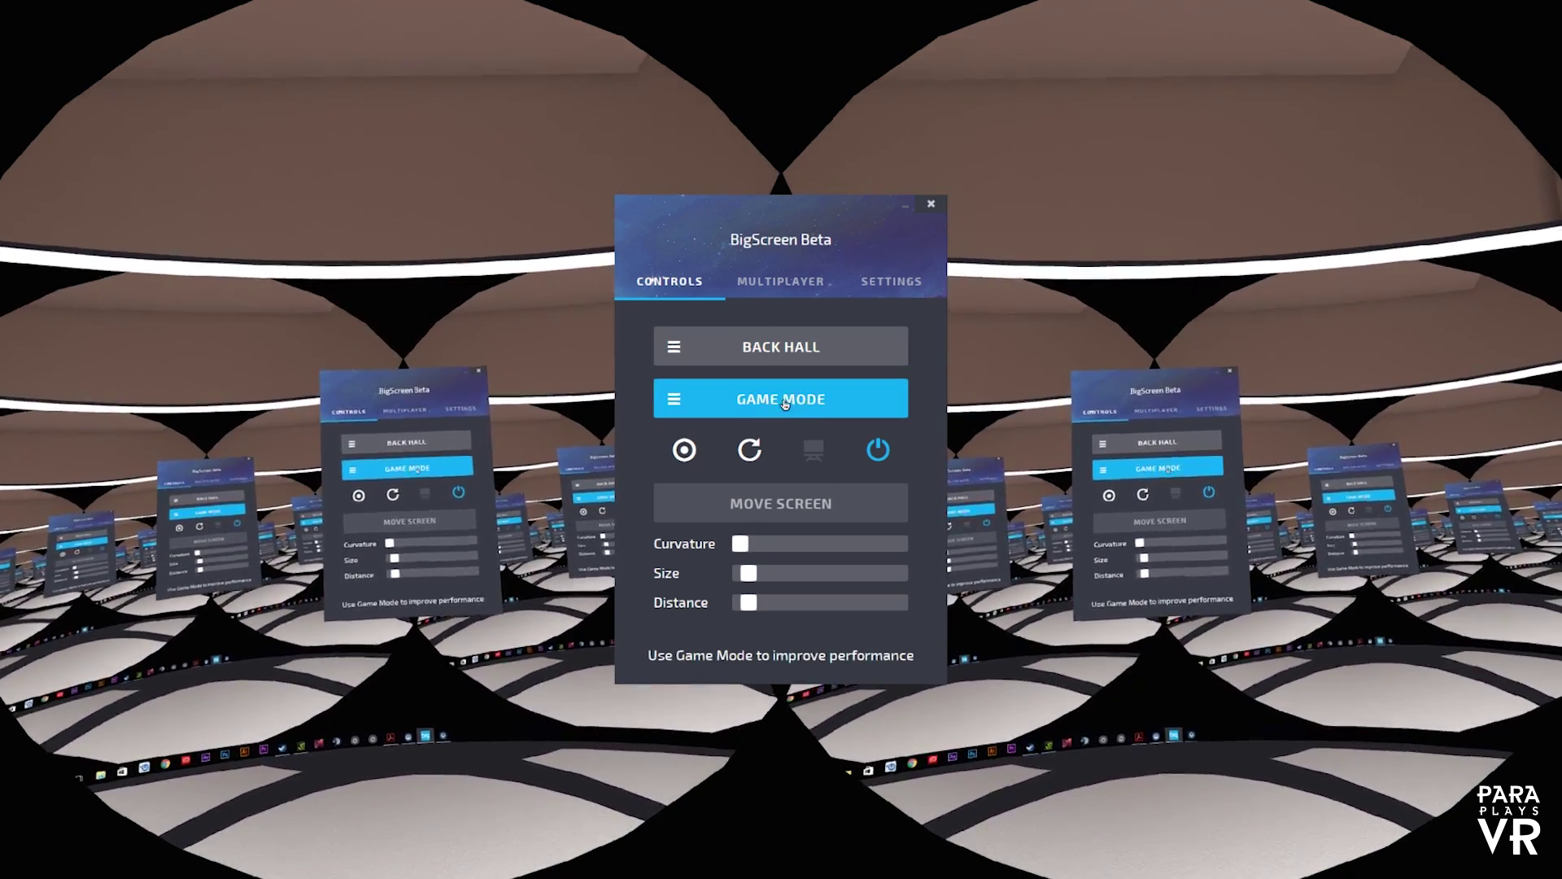
- Enable game mode with the Full Moon environment and teleport to the Balcony
click(784, 404)
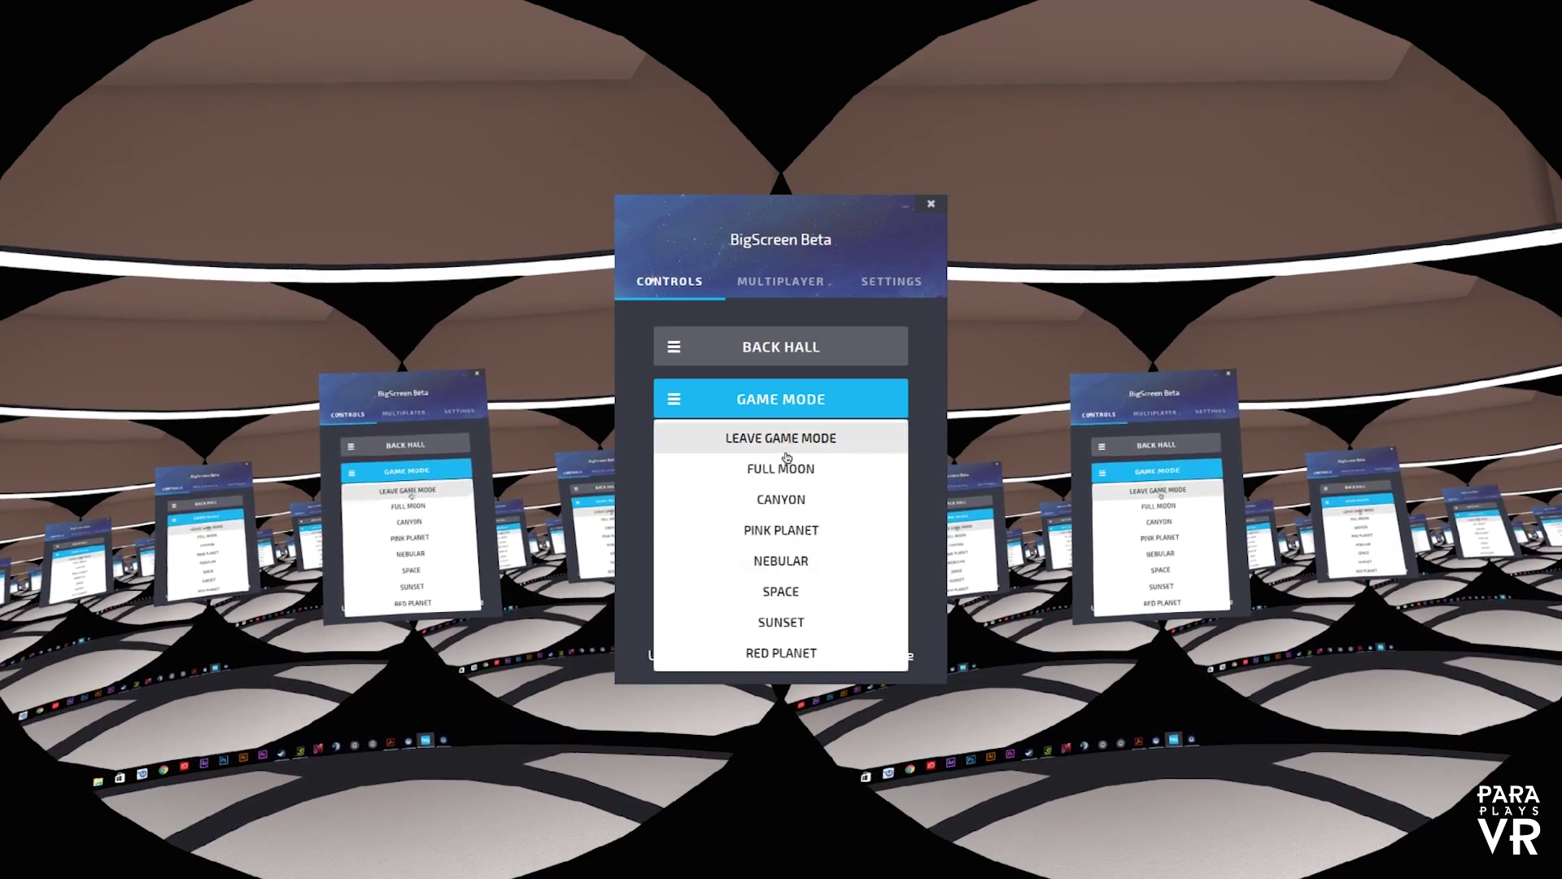
click(785, 469)
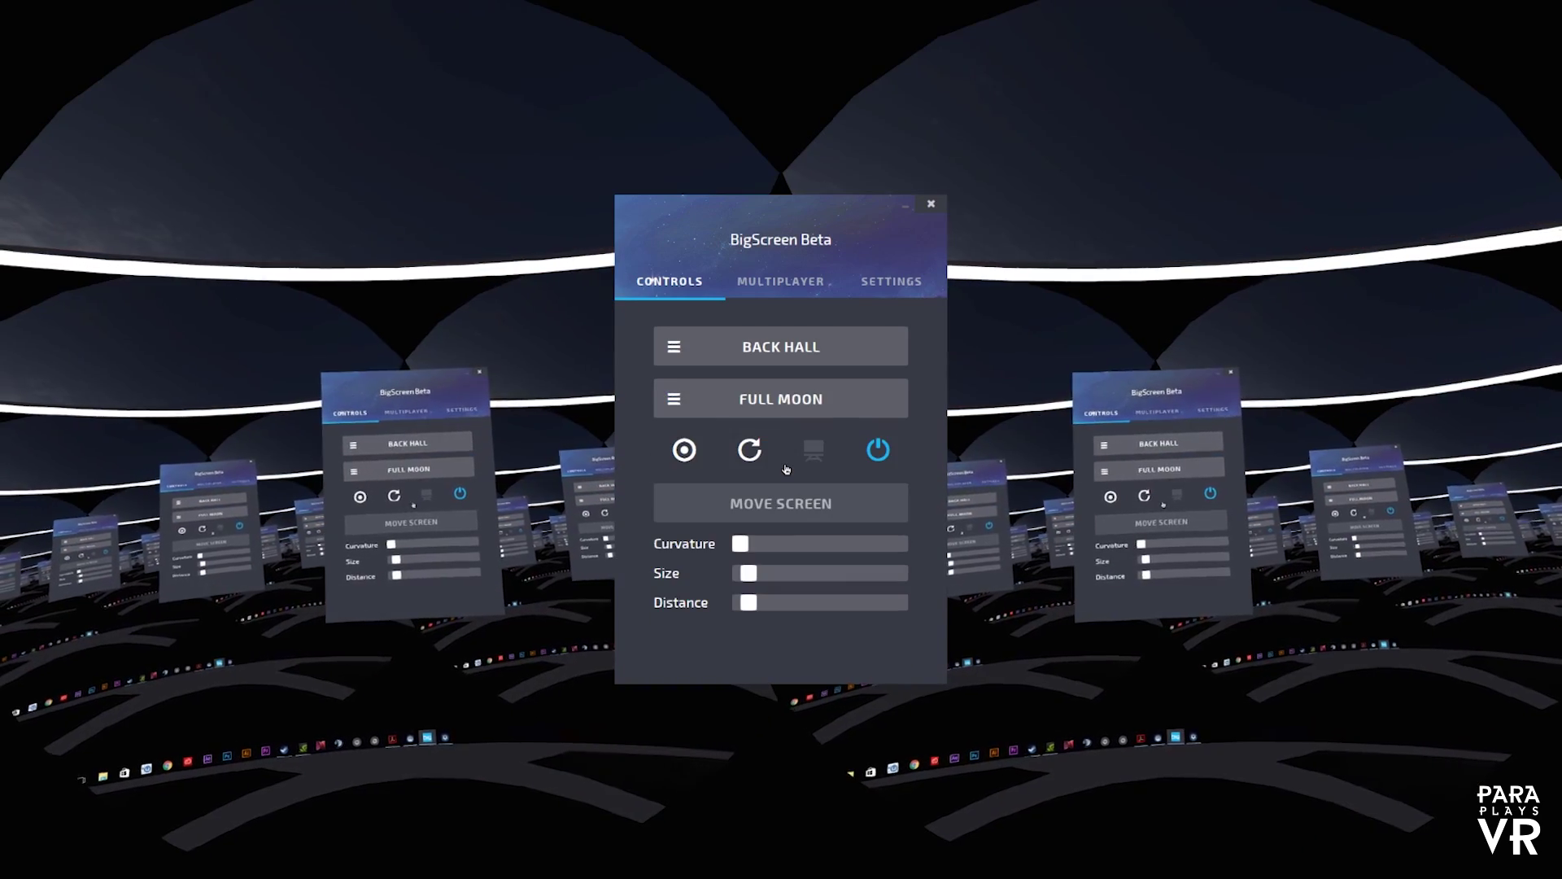
click(773, 350)
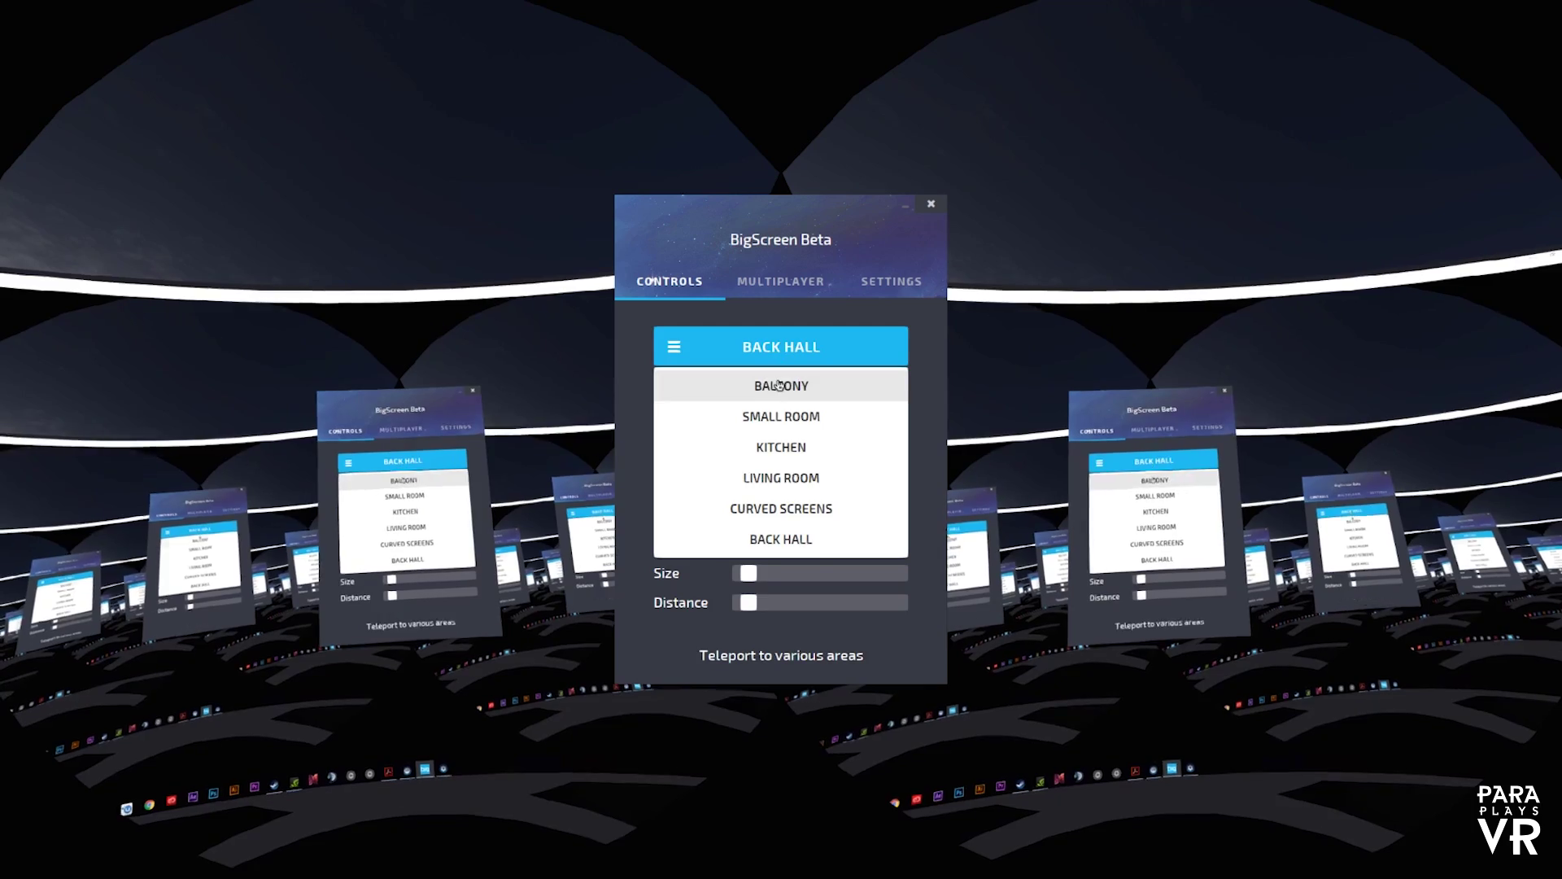
click(779, 384)
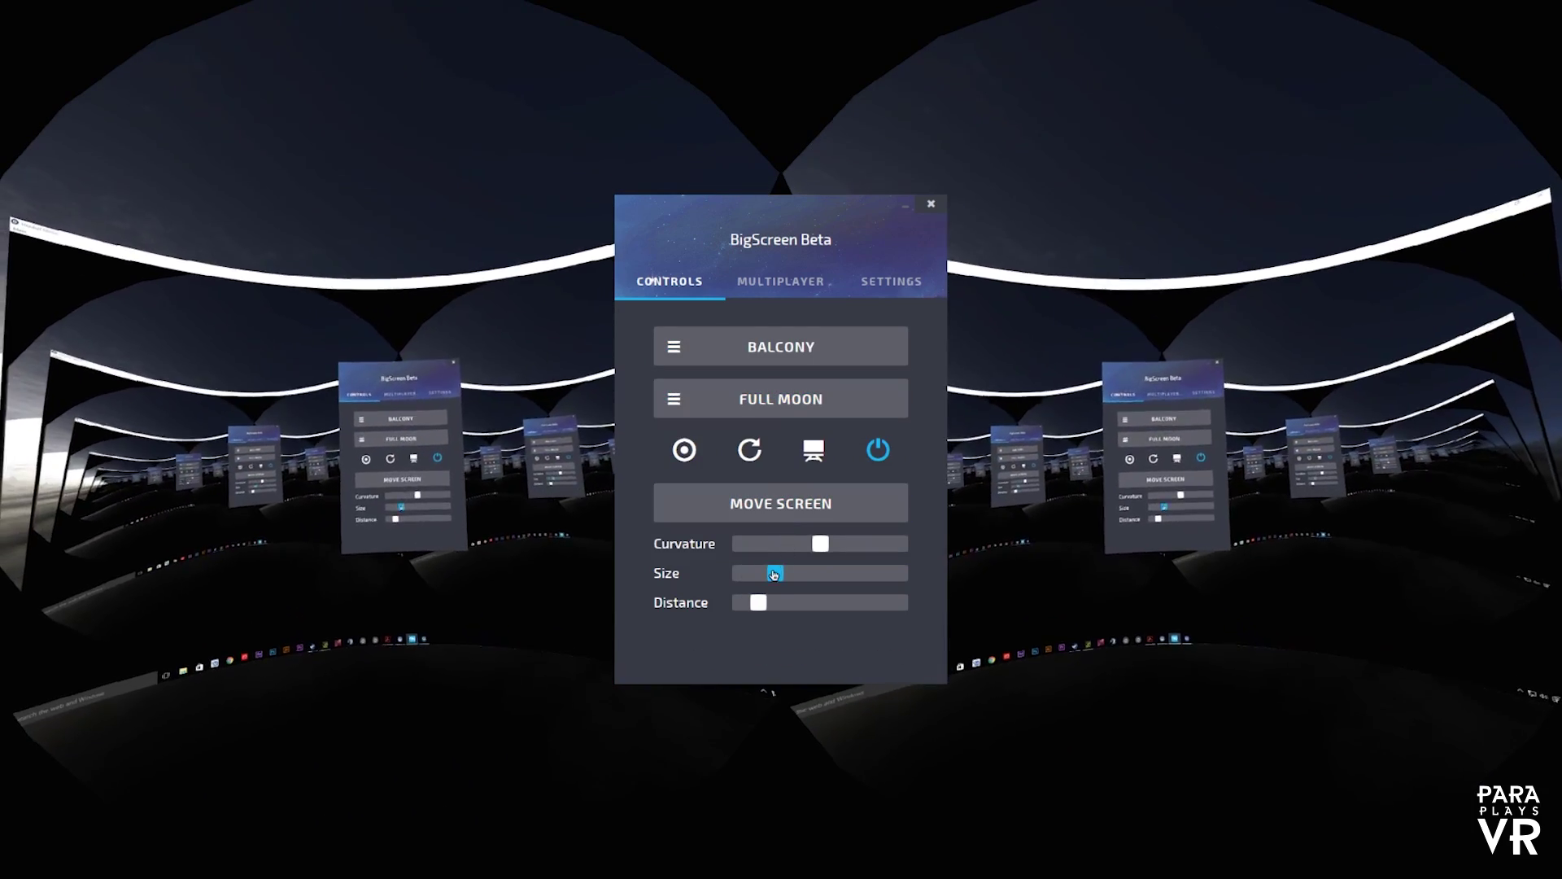
- Make the virtual screen slightly smaller and switch the game mode environment to Canyon
drag(774, 575, 765, 575)
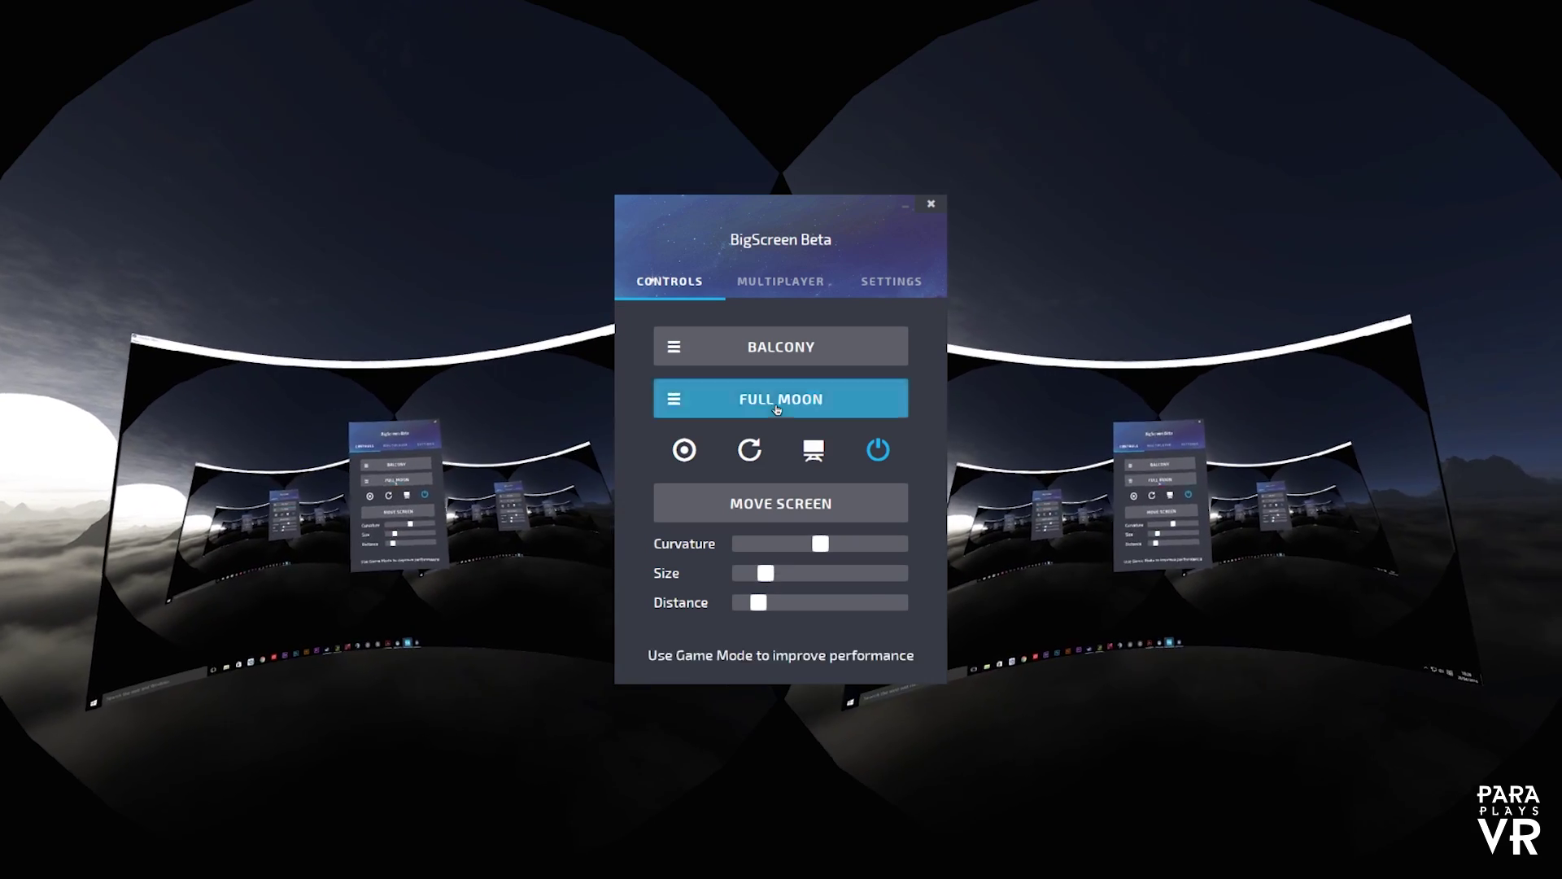
click(777, 409)
click(779, 499)
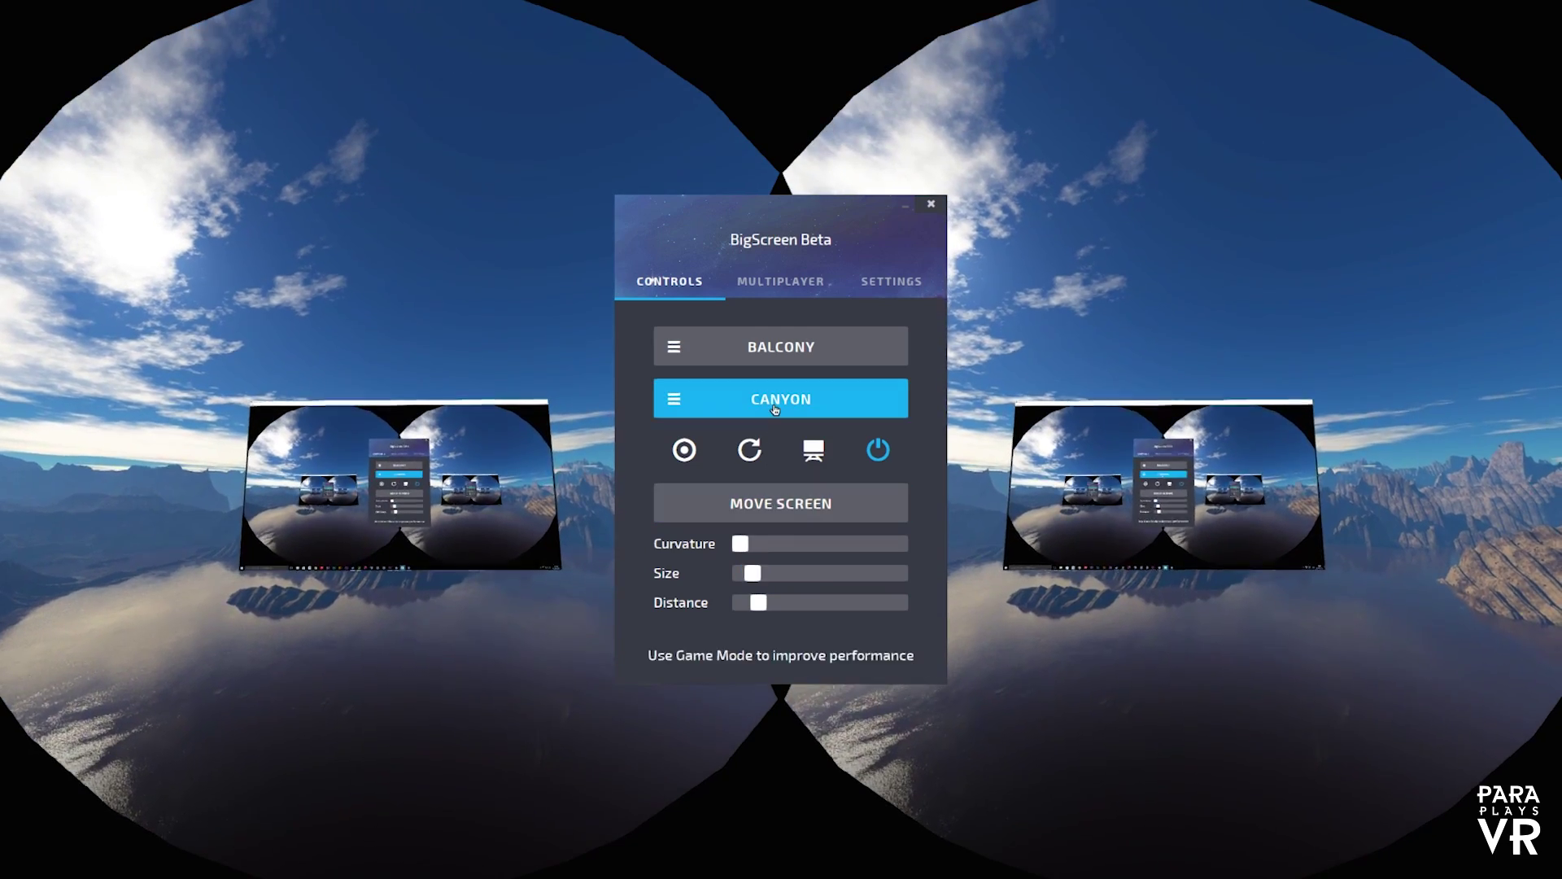
- Switch the game mode environment to Pink Planet, followed by Nebular
click(775, 410)
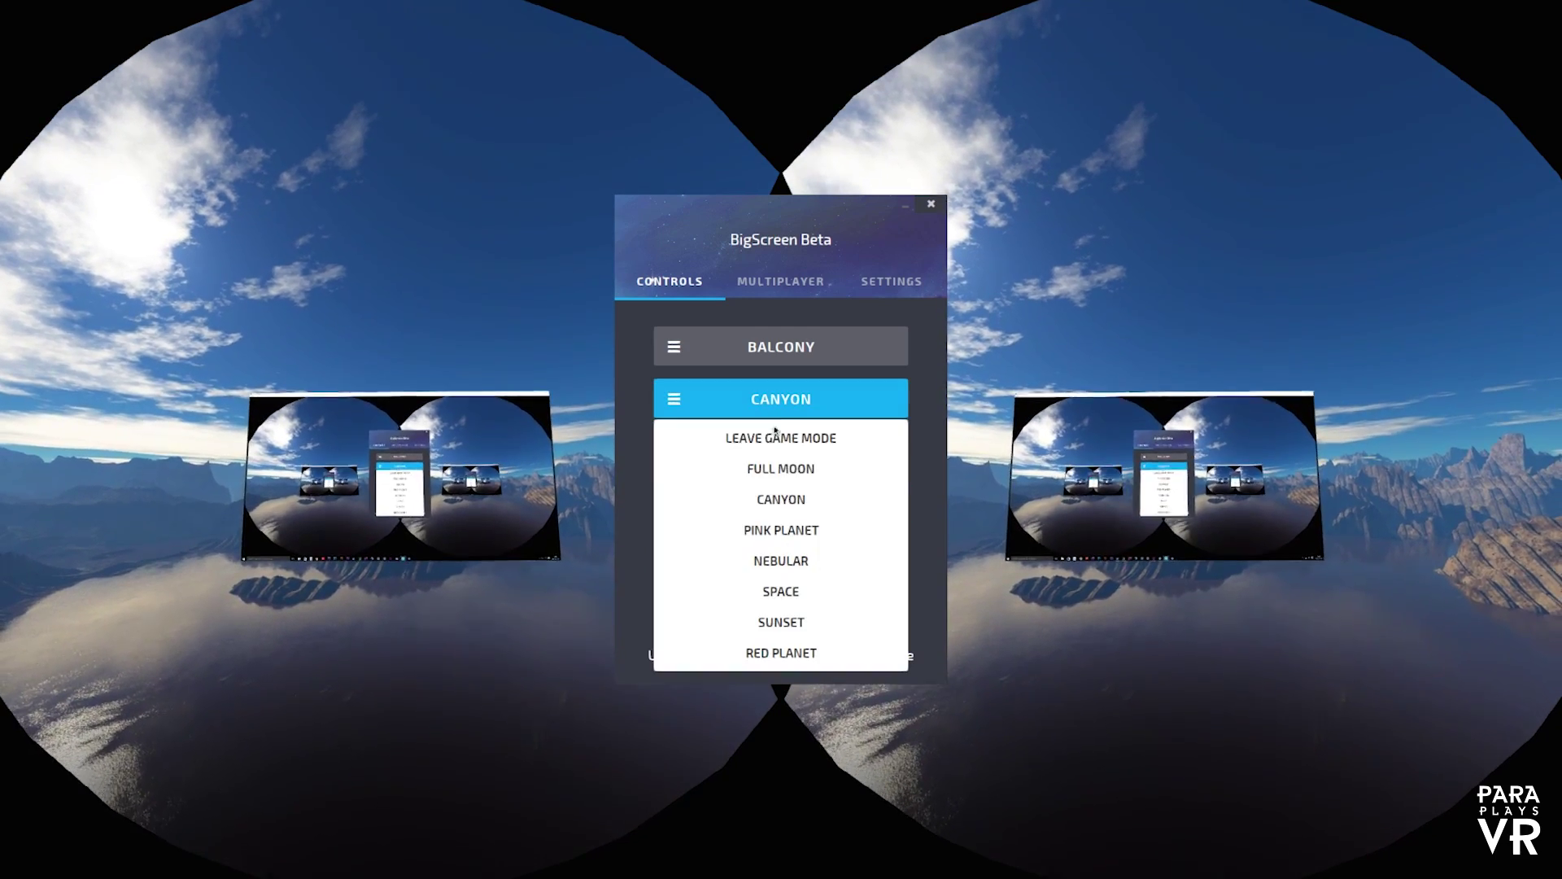
click(777, 529)
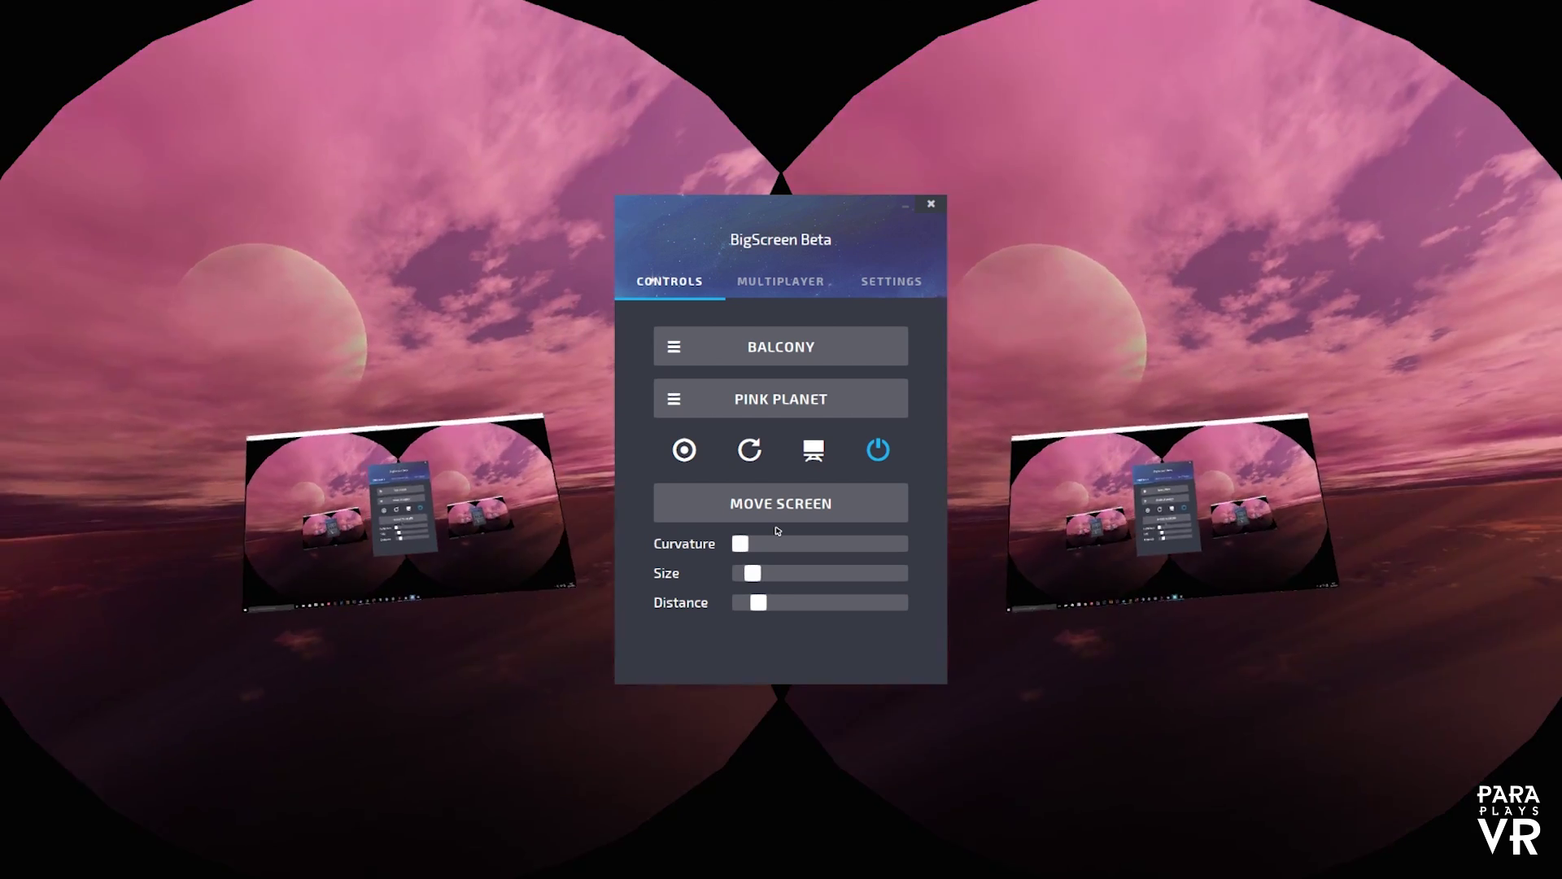
click(781, 399)
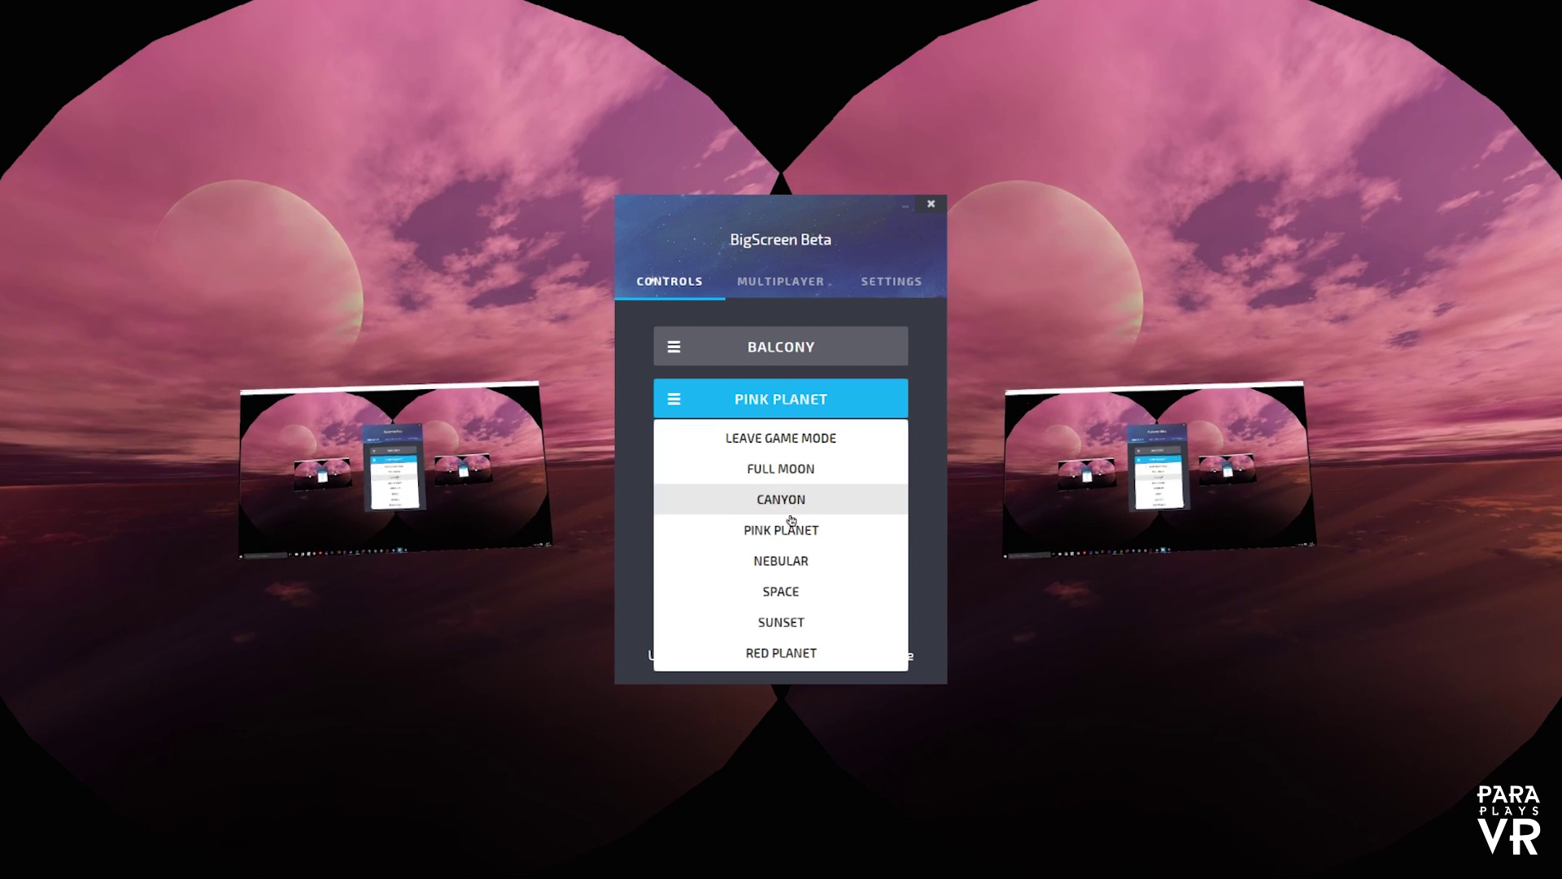
click(781, 560)
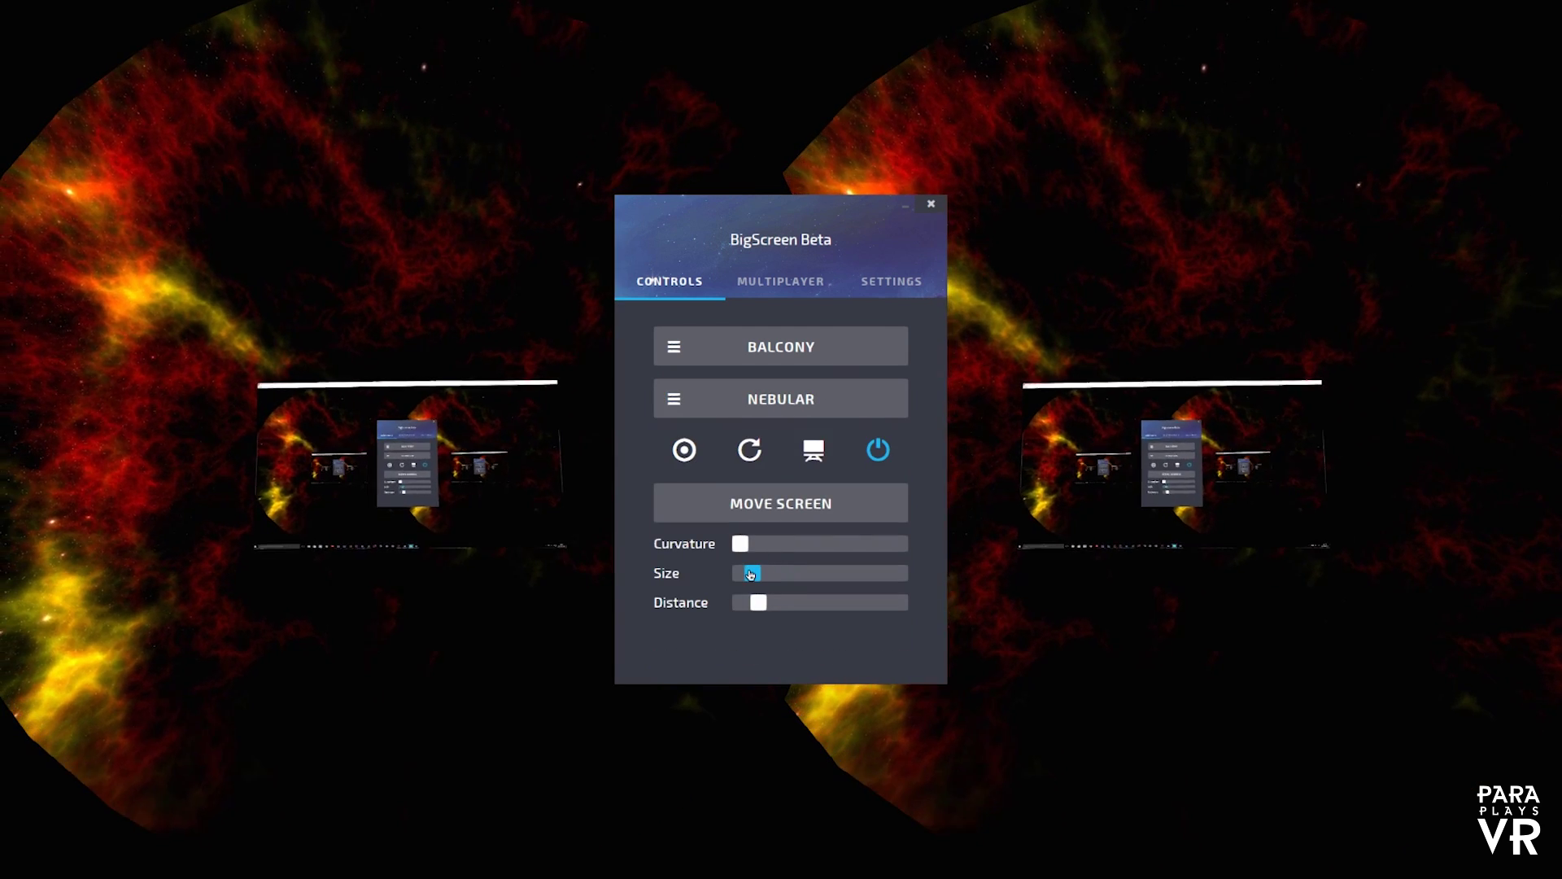
- Adjust the virtual screen's size slightly and switch the game mode environment to Space
drag(750, 575, 748, 576)
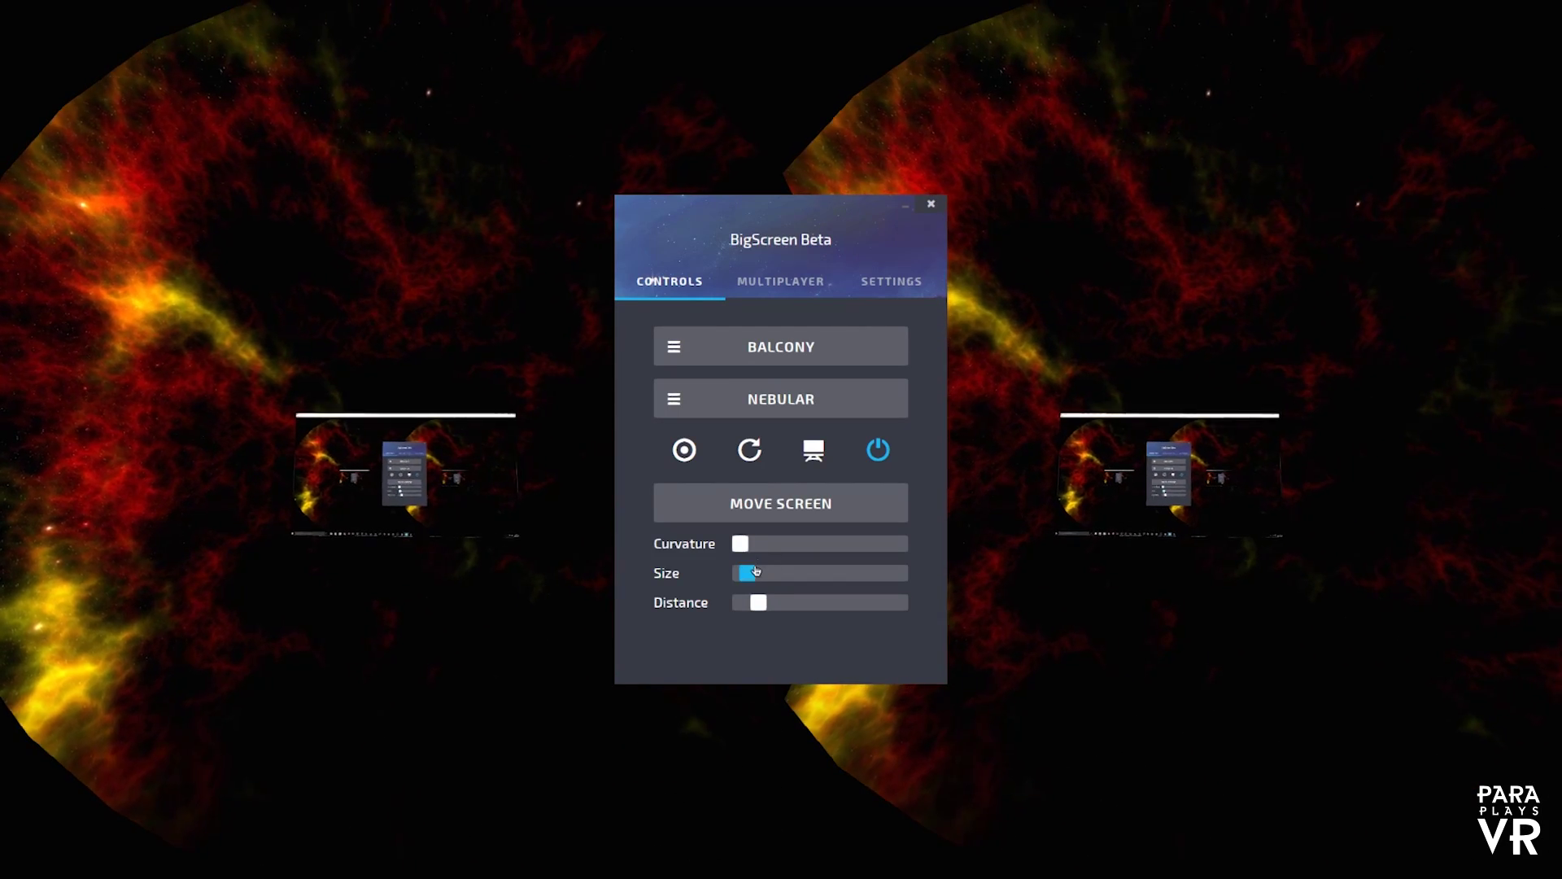
click(776, 400)
click(781, 589)
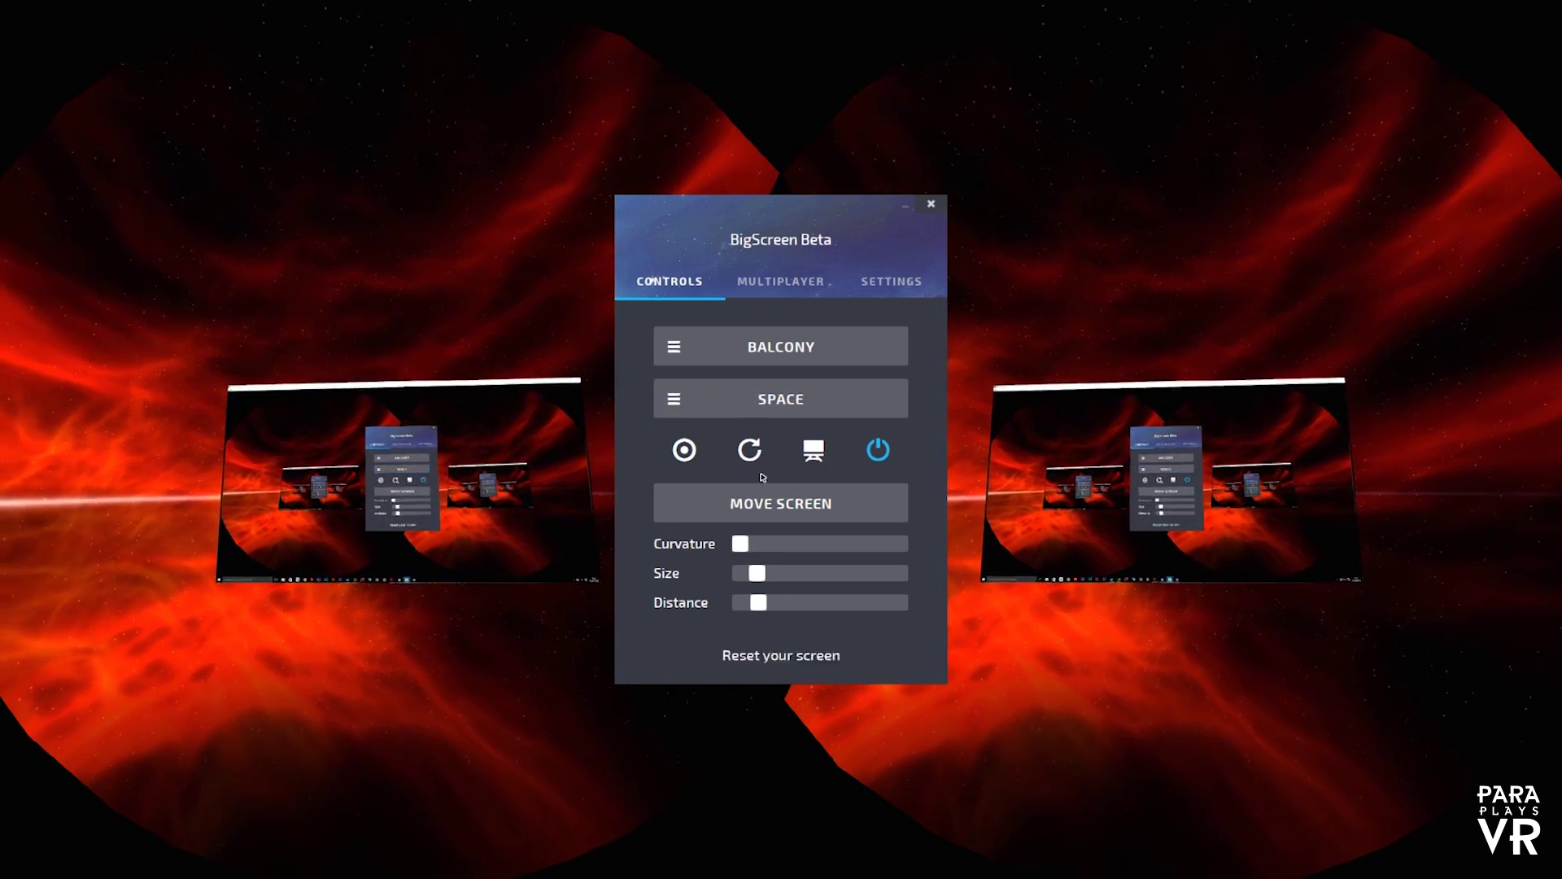
- Switch the game mode environment to Sunset and reduce the virtual screen's size
click(771, 410)
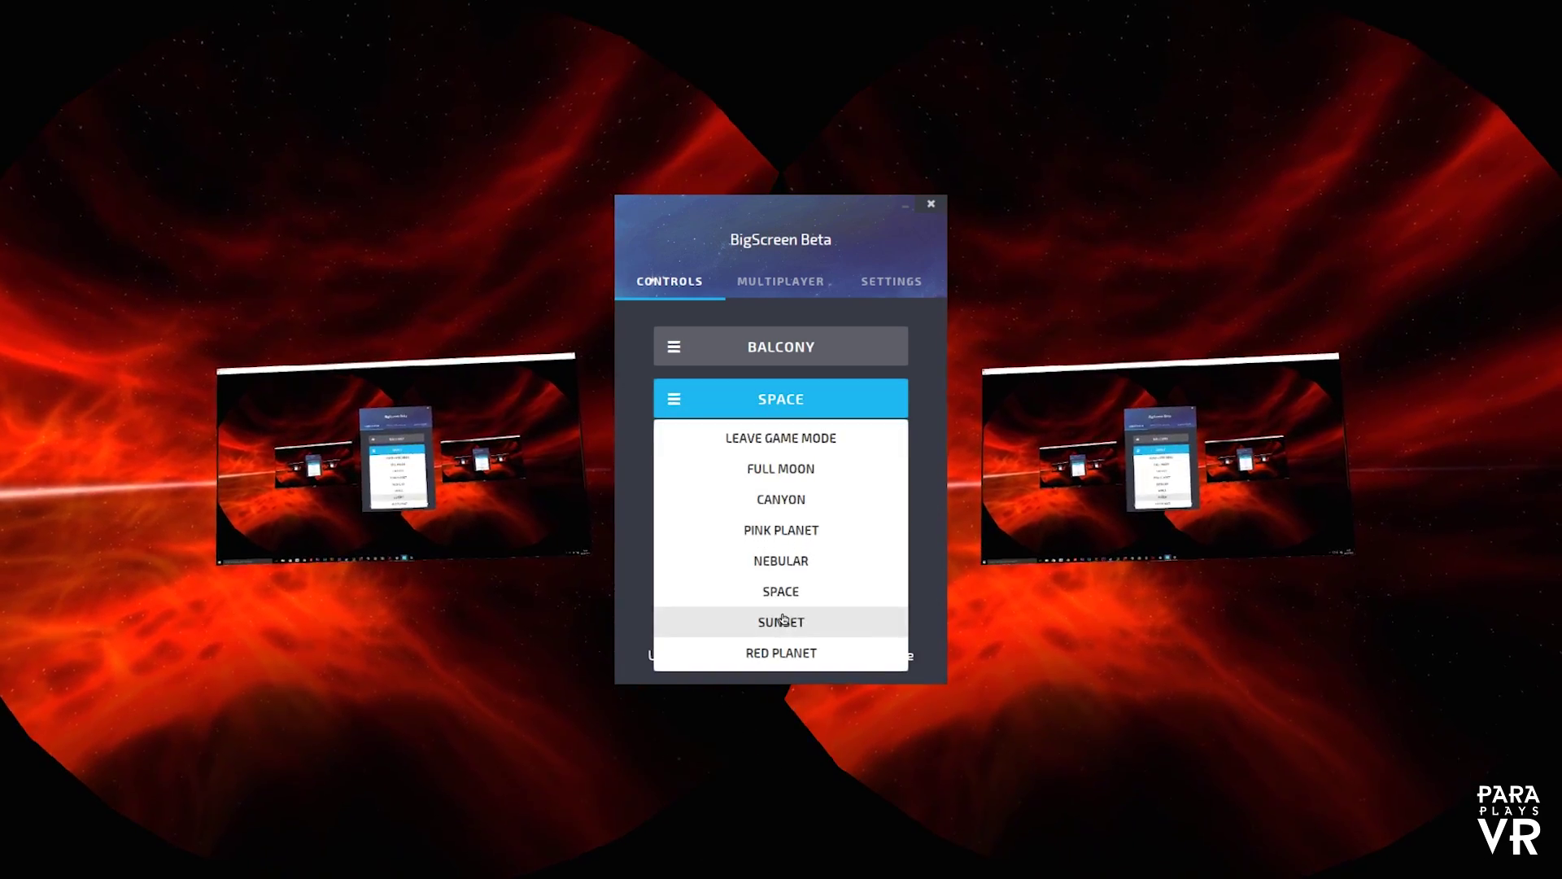
click(783, 618)
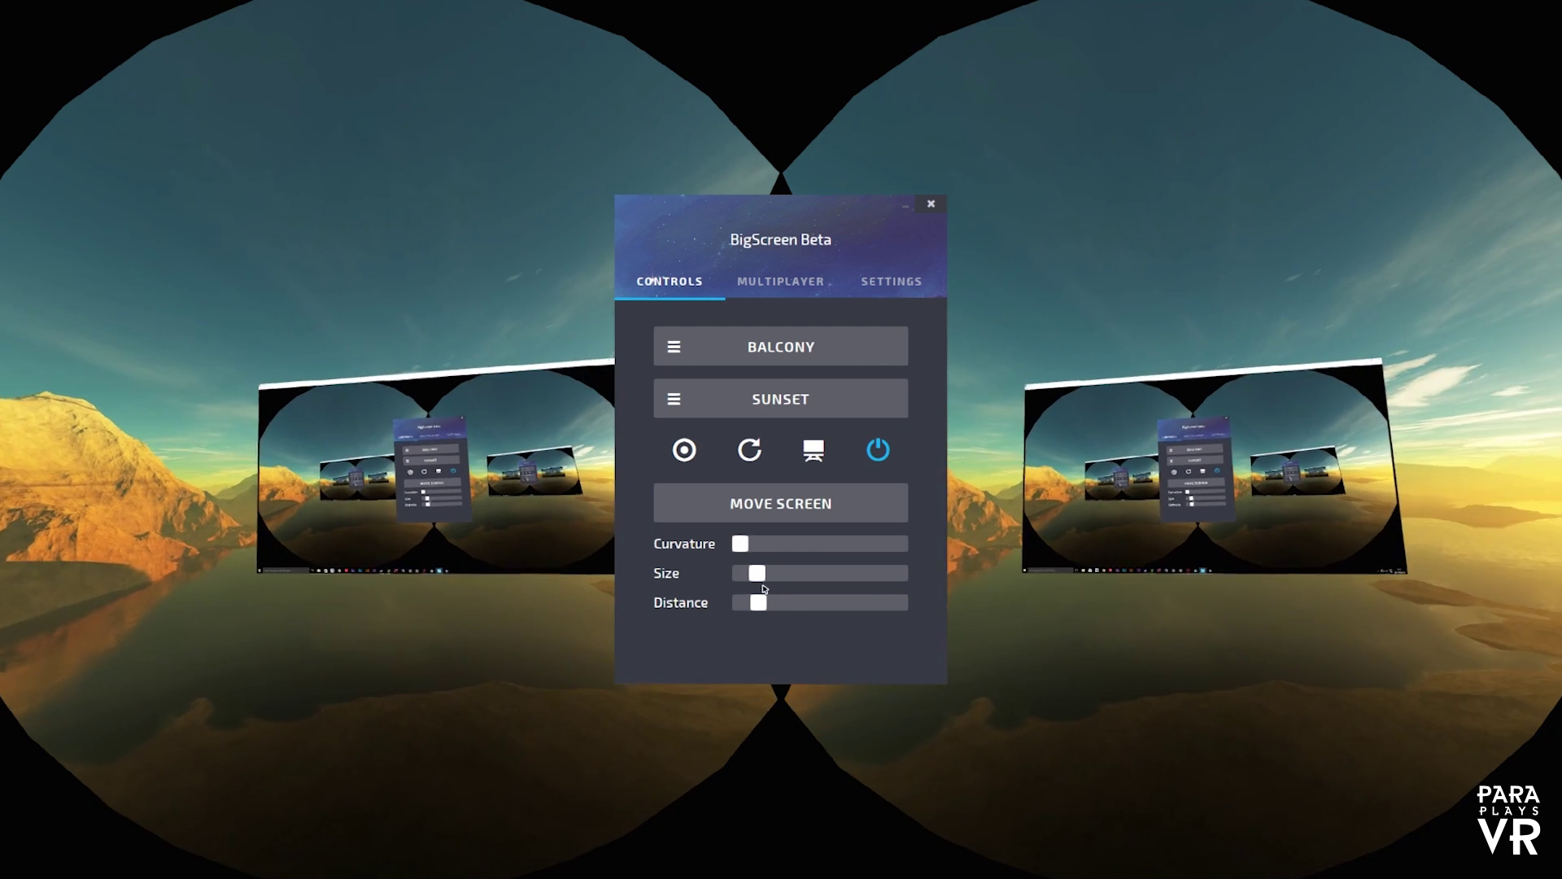
drag(755, 579, 744, 579)
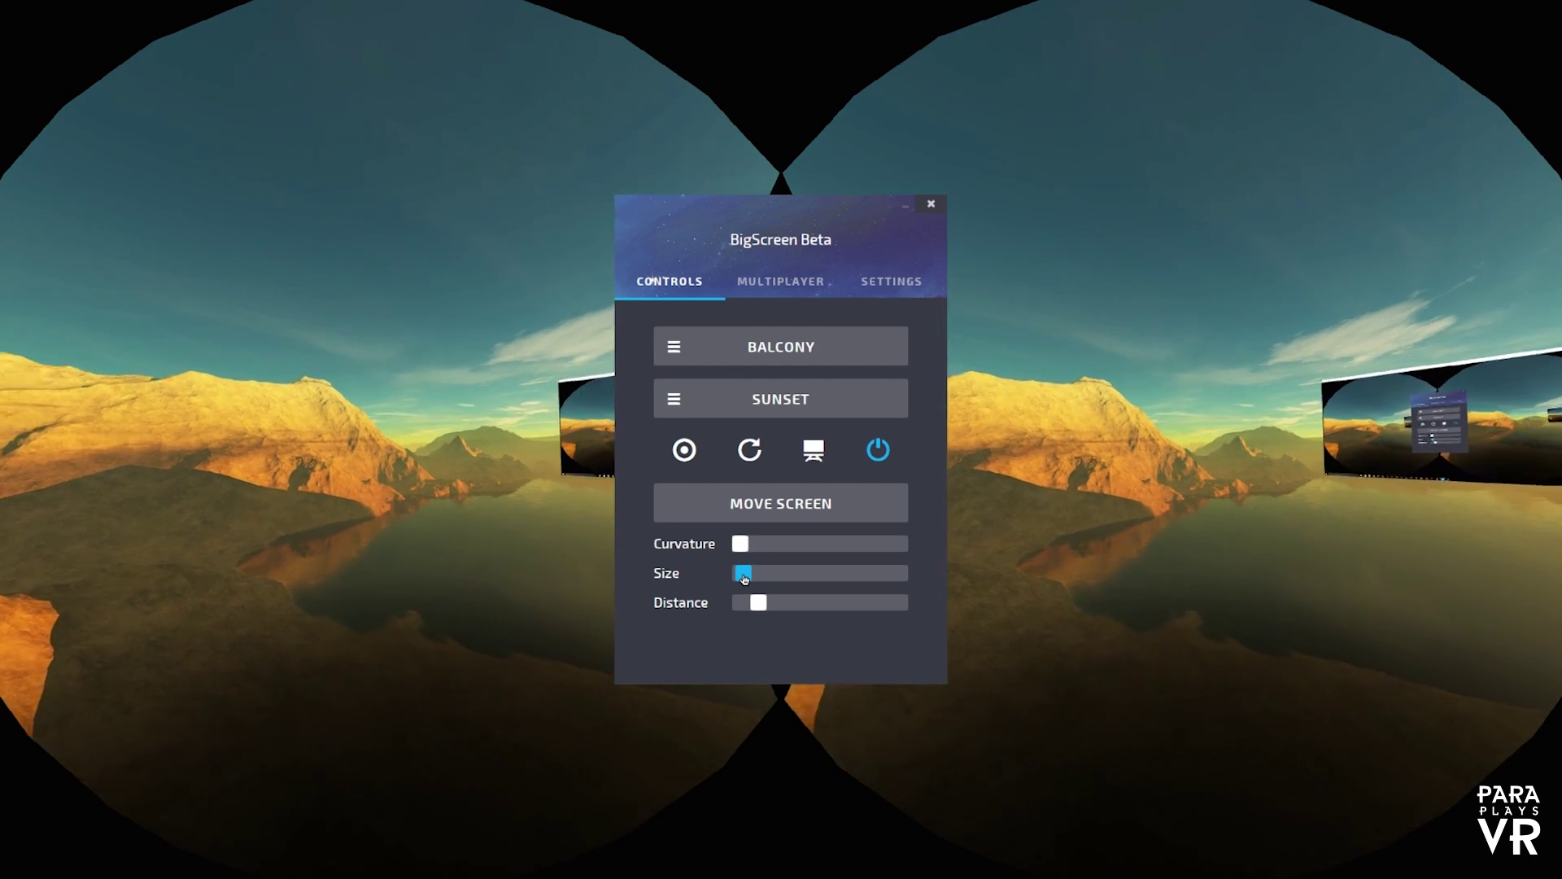
- Switch the game mode environment to Red Planet and adjust the virtual screen's size and curvature, giving it a moderate curve
click(765, 399)
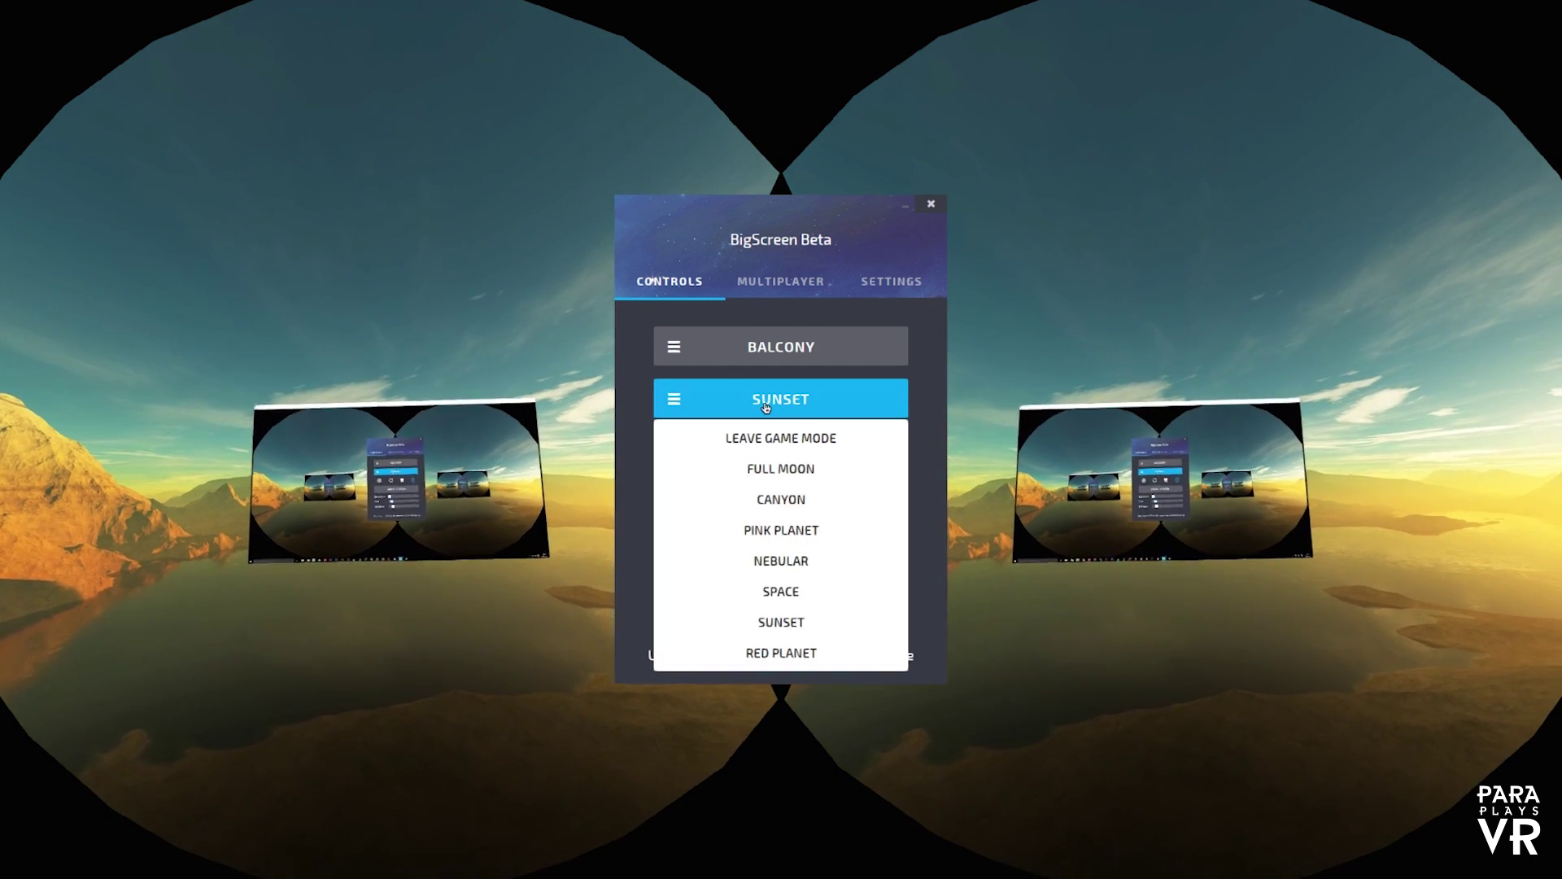
click(762, 651)
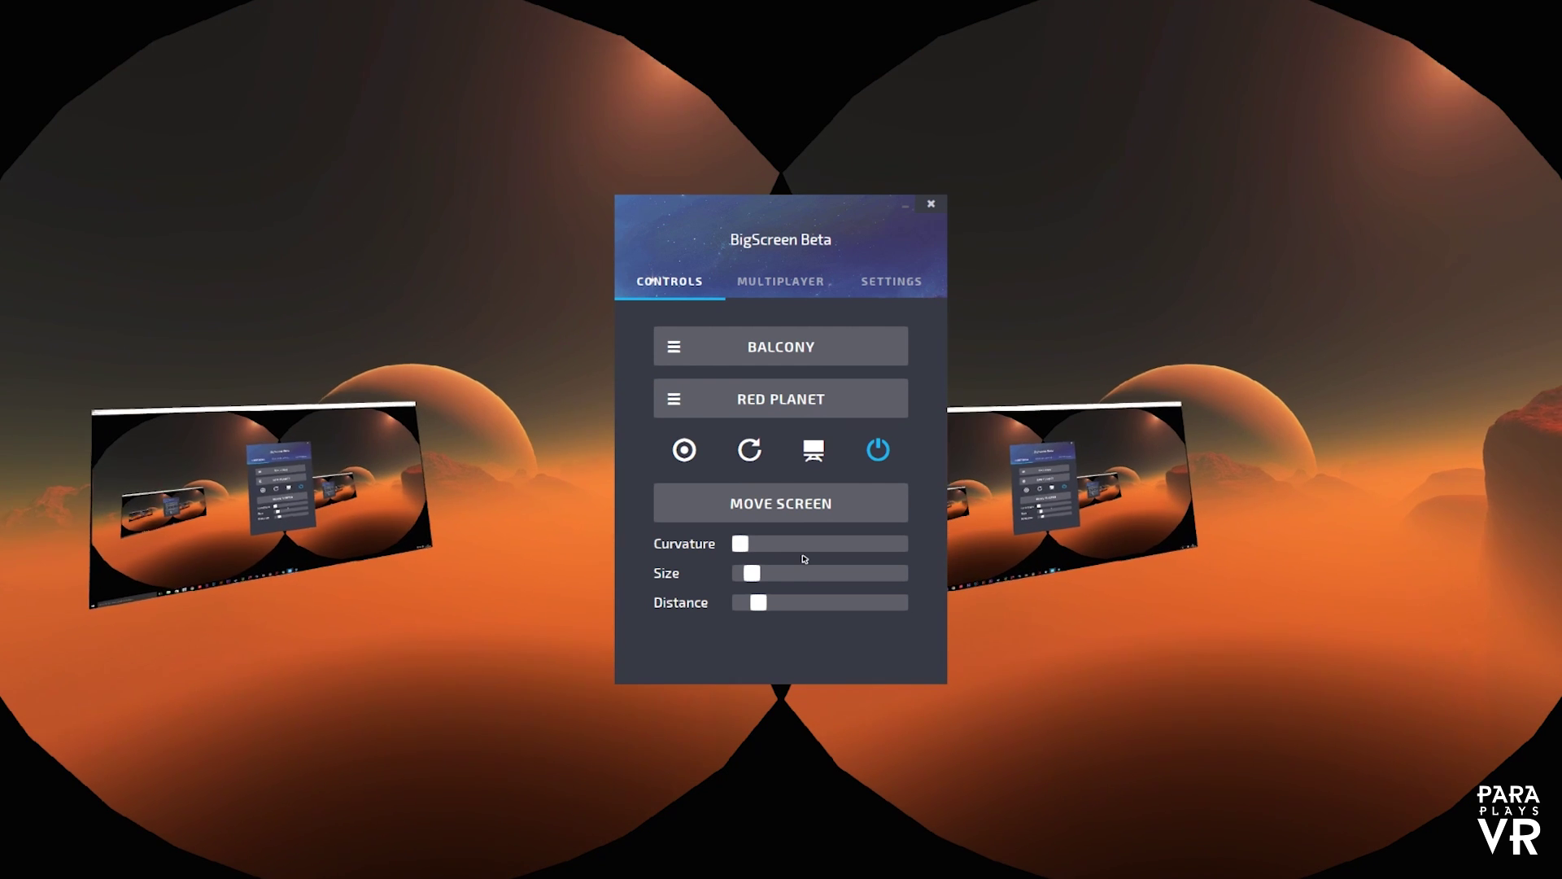
drag(751, 573, 728, 576)
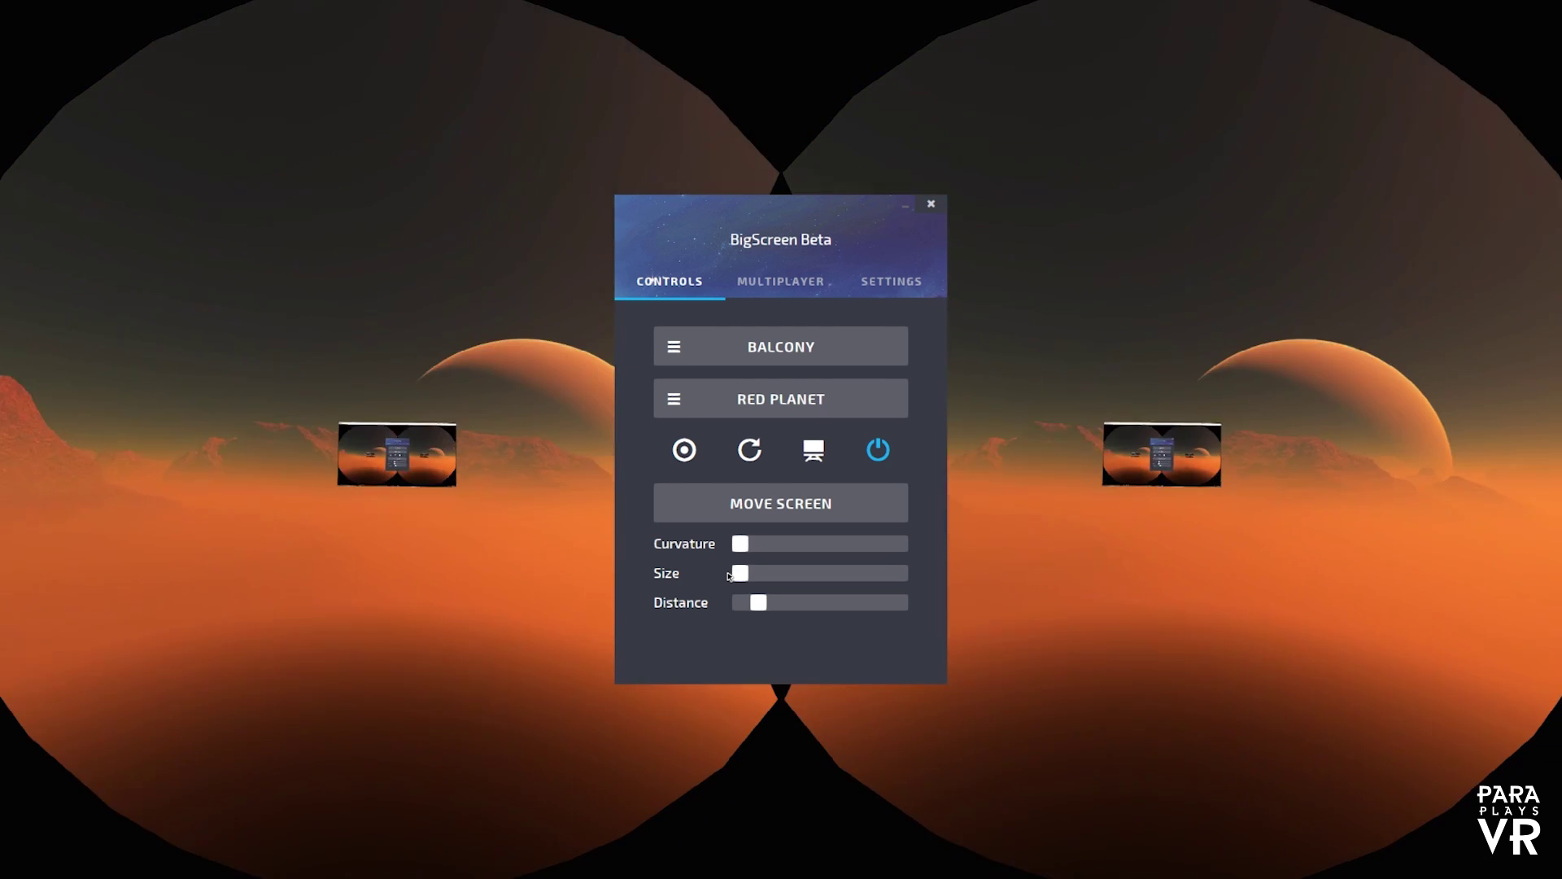
drag(736, 575, 791, 544)
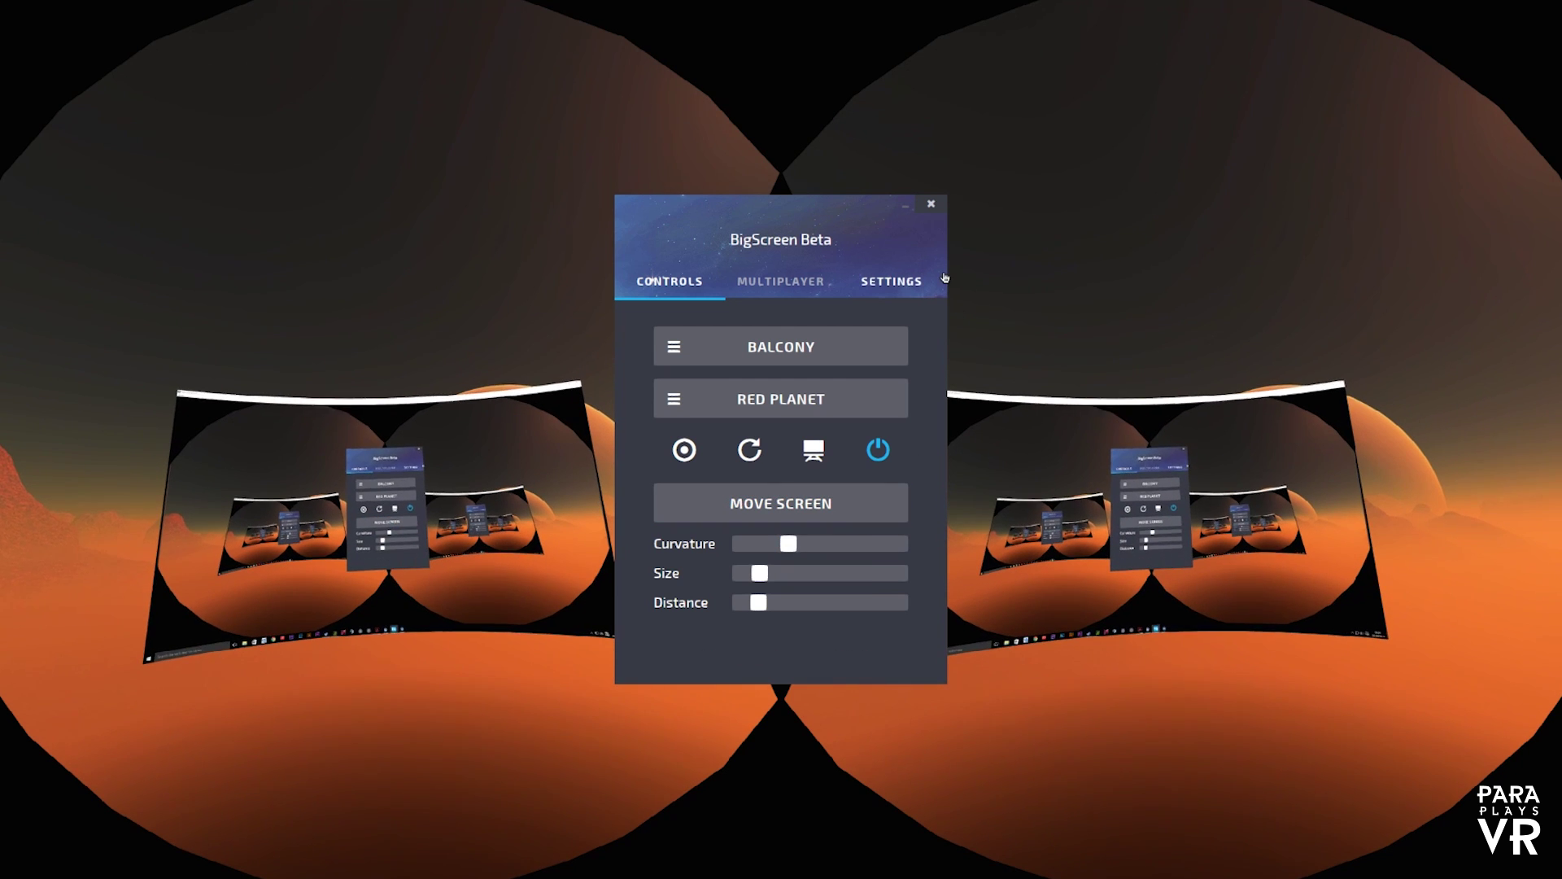
- Join the public UK Test Room in Empty Seat 2 and turn off your own virtual screen
click(782, 283)
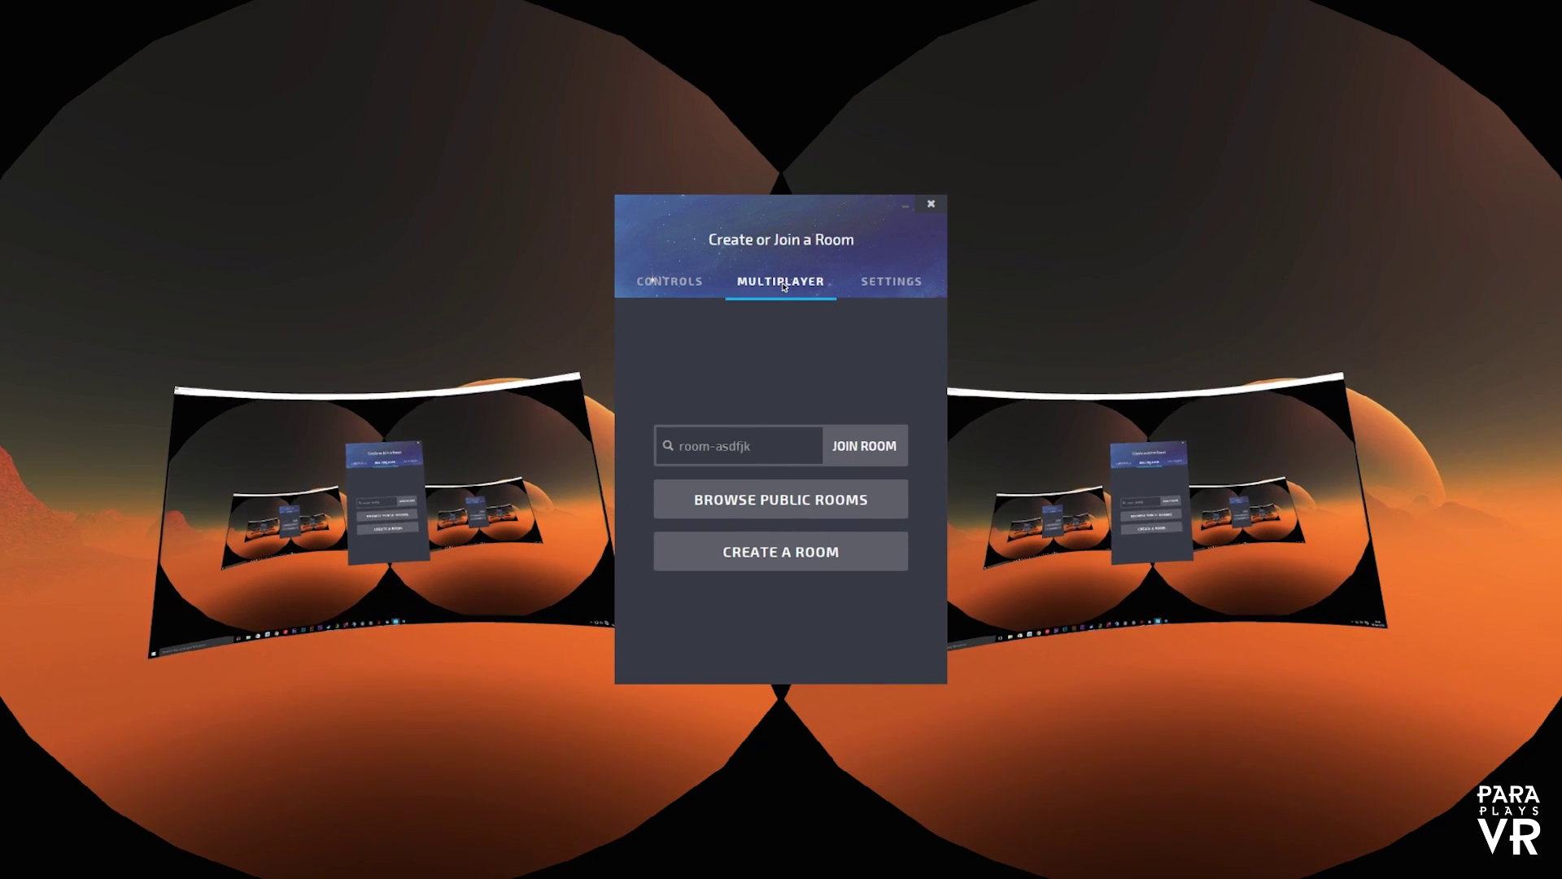
click(787, 504)
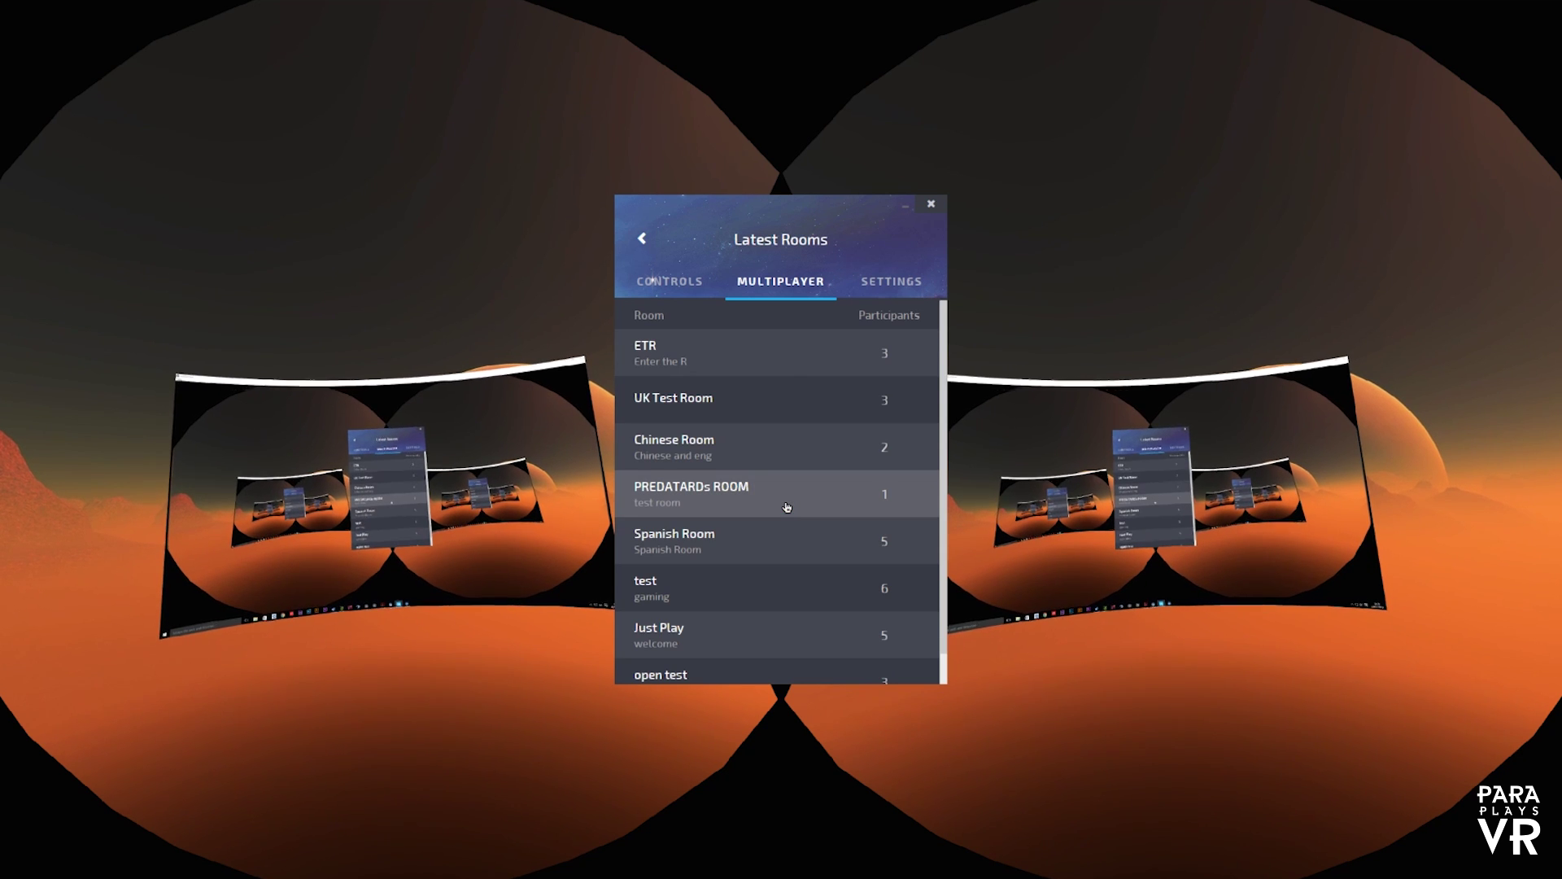
click(767, 409)
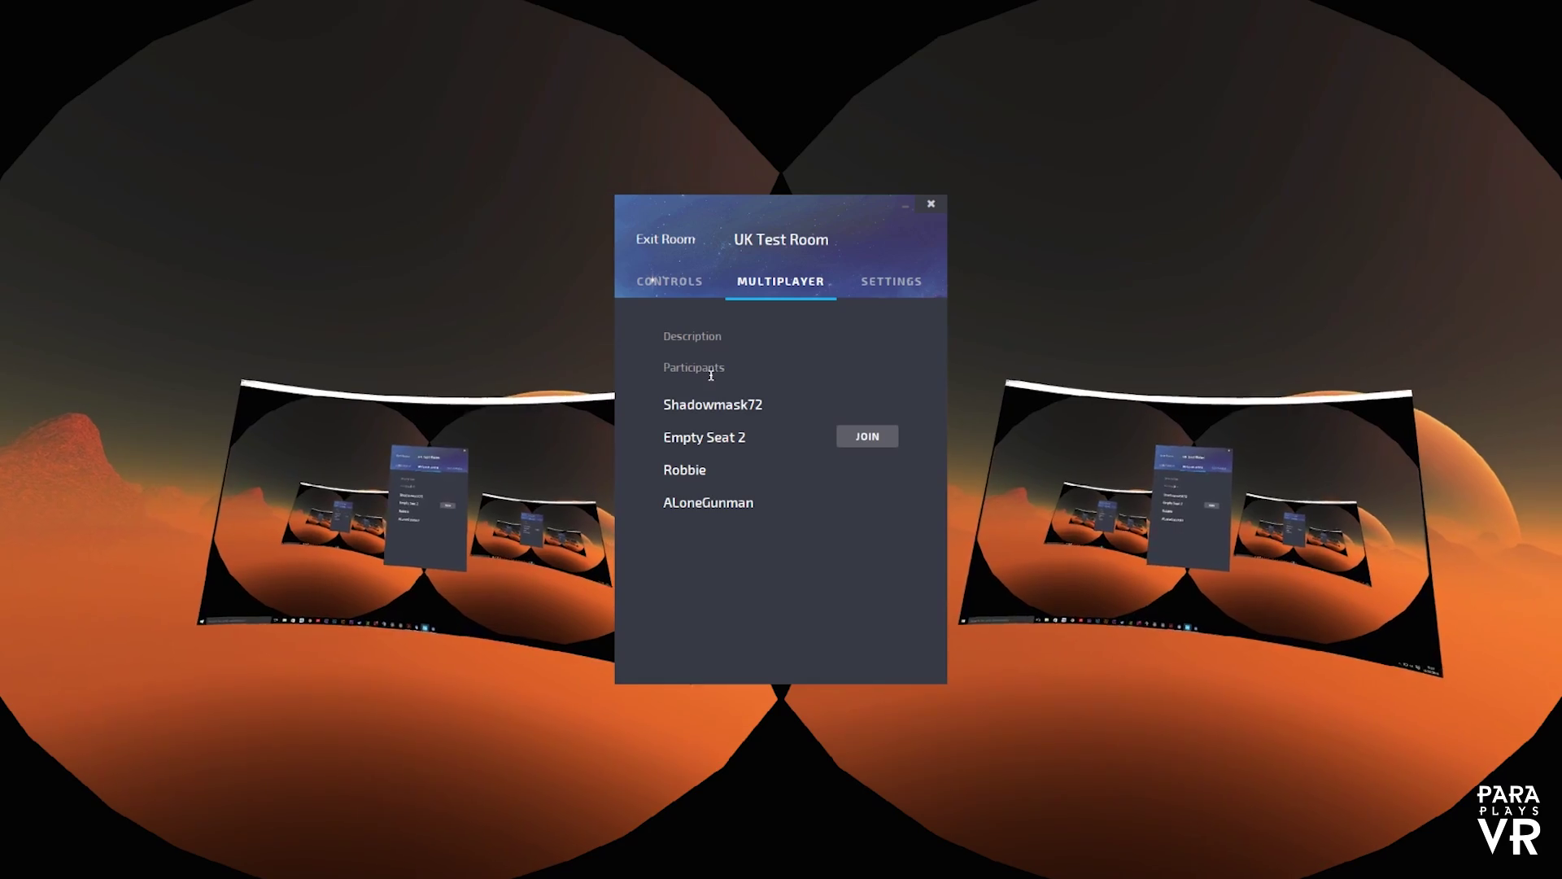
click(856, 438)
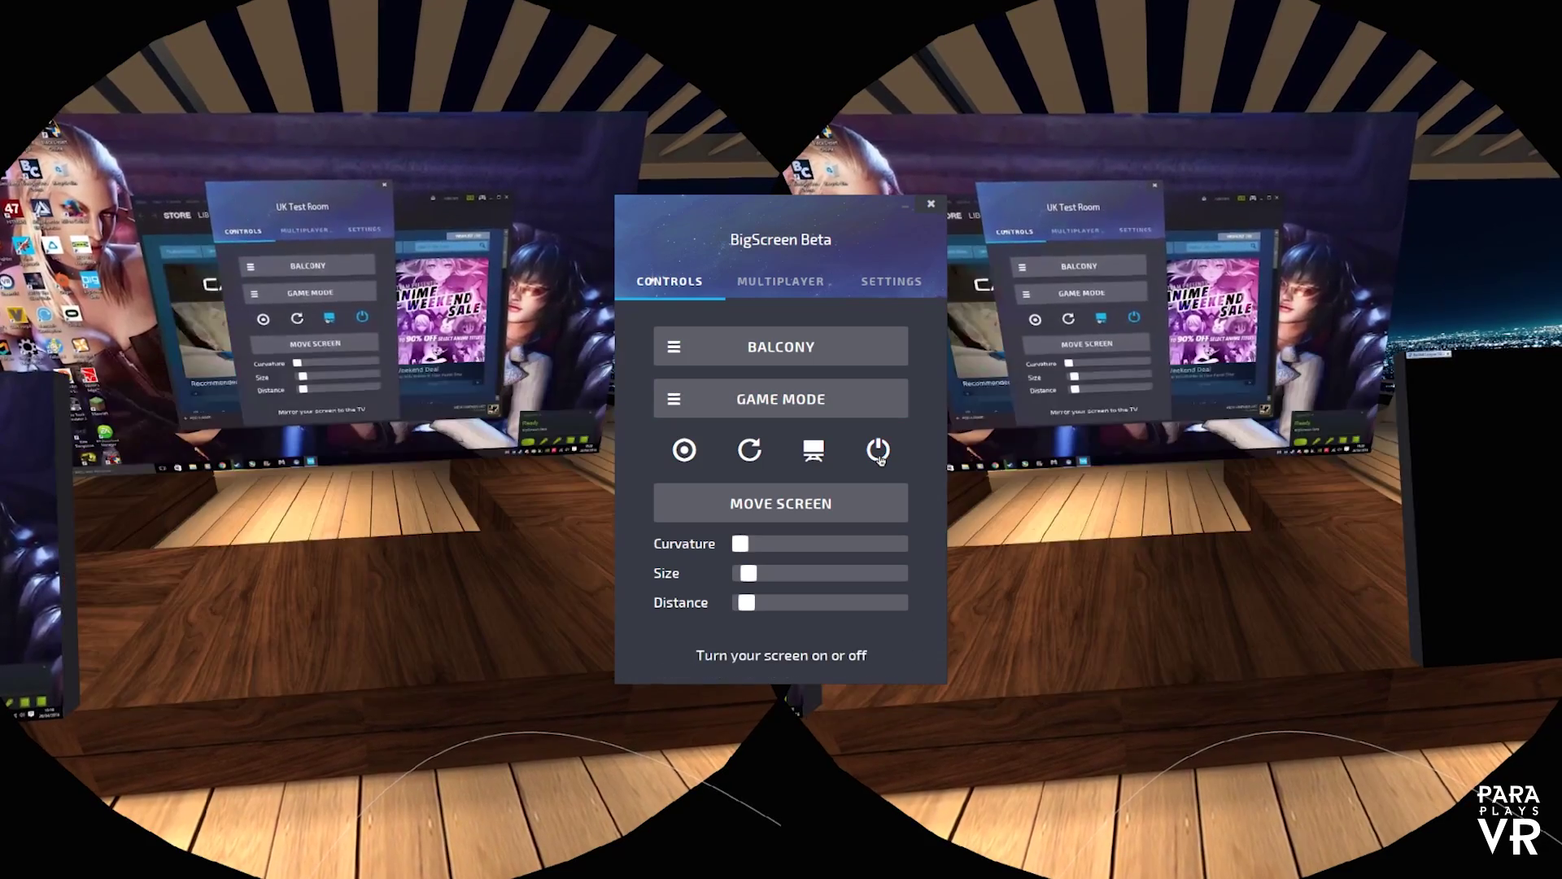
click(879, 450)
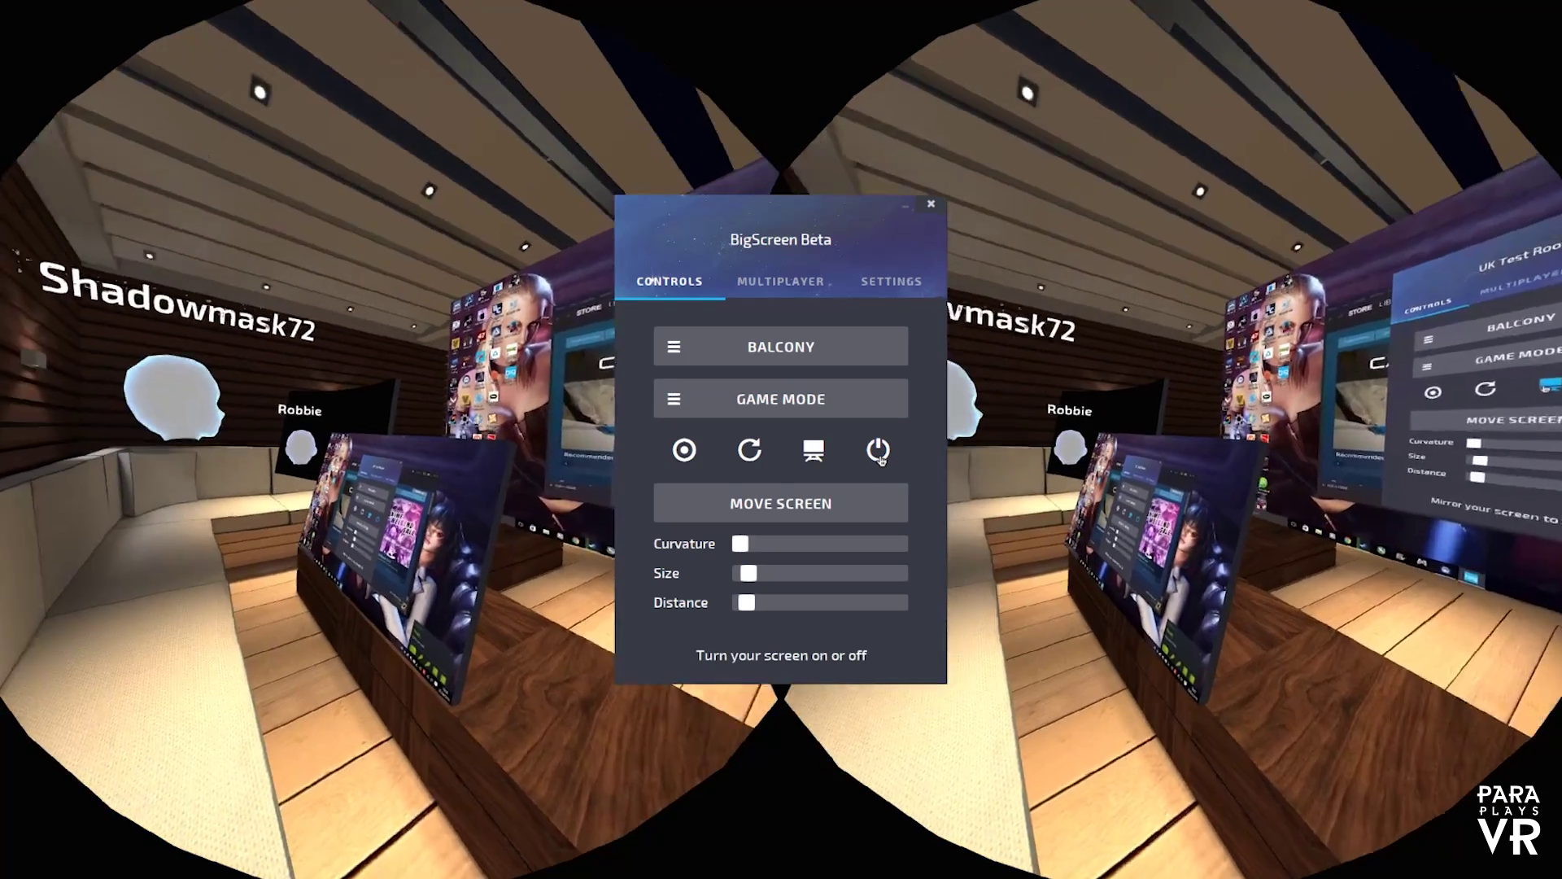